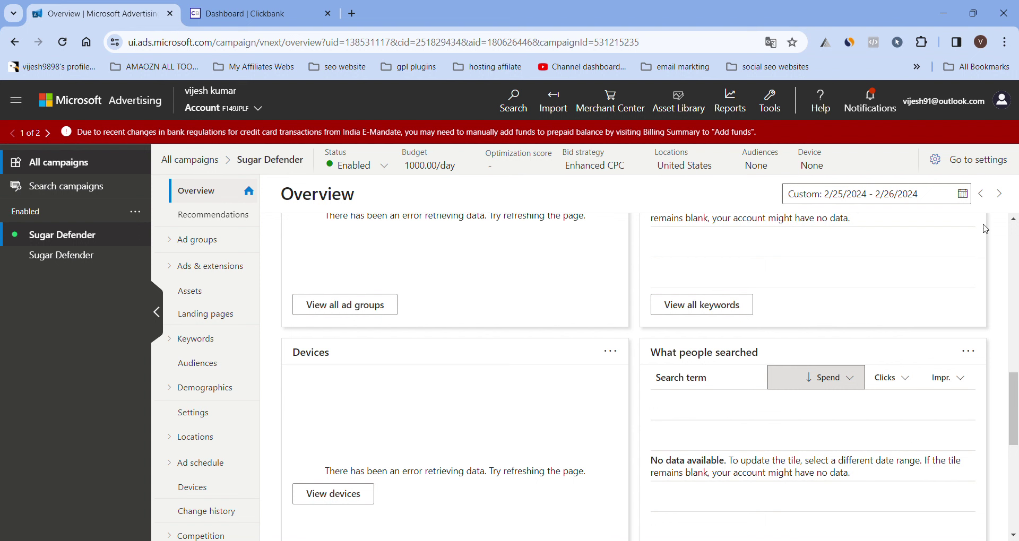
Step: Open Billing & Payments in a separate browser tab and review the billing summary's balance, recent documents and payment method
left_click(773, 98)
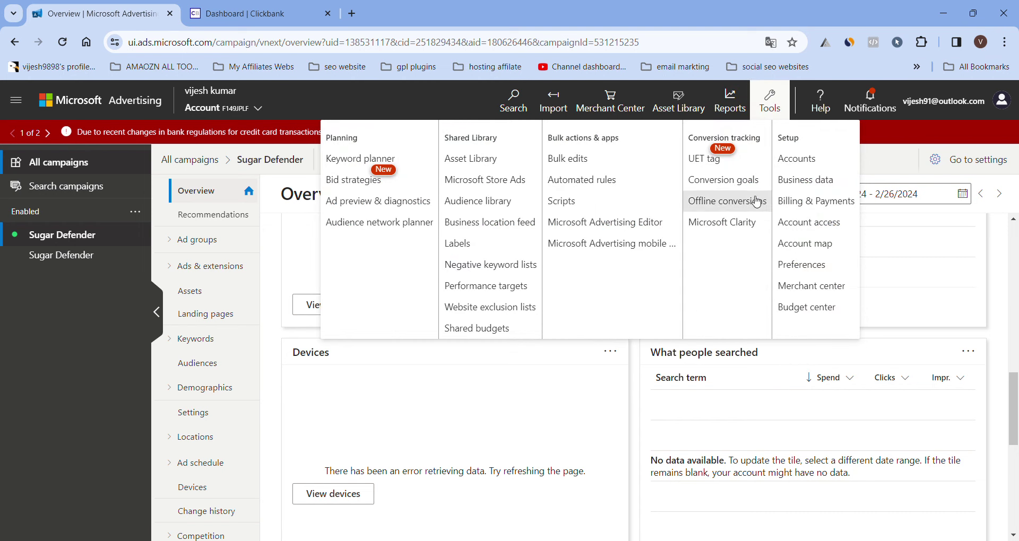
middle_click(806, 203)
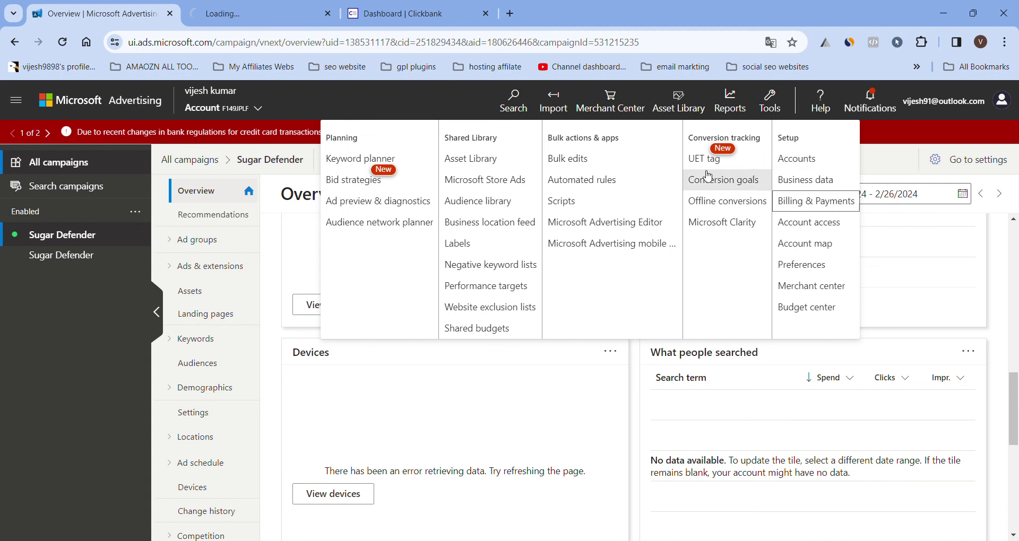
left_click(288, 5)
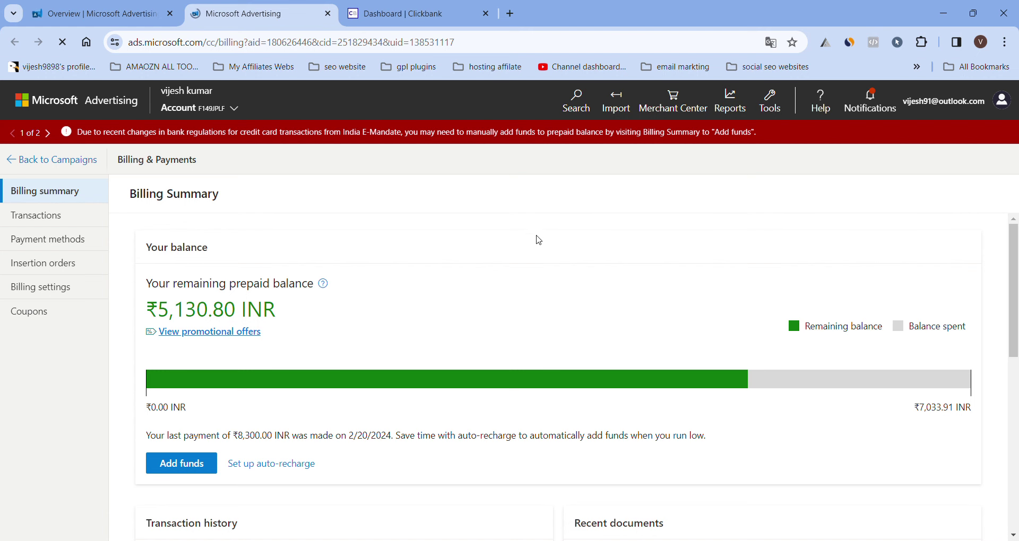
scroll(522, 253, "down", 6)
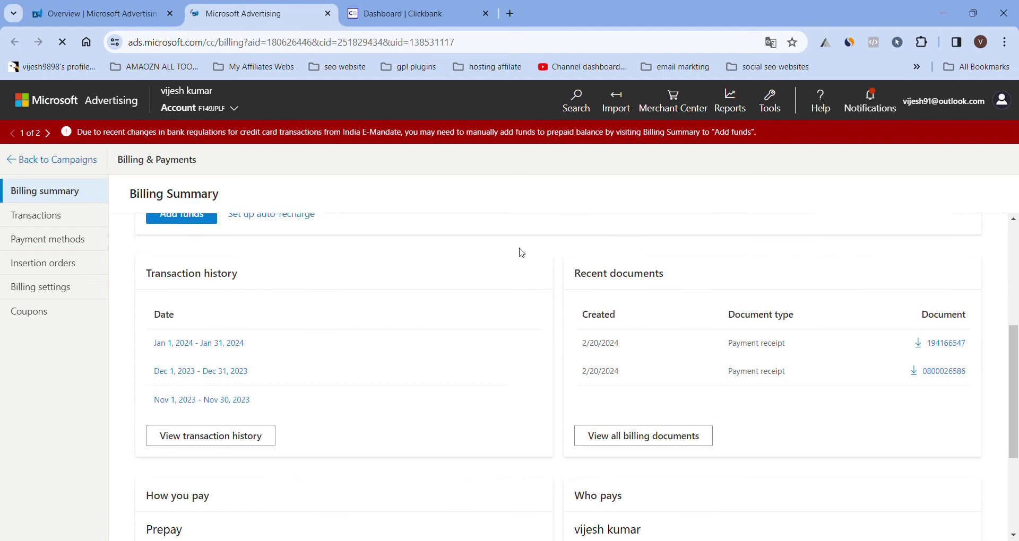
scroll(521, 252, "down", 1)
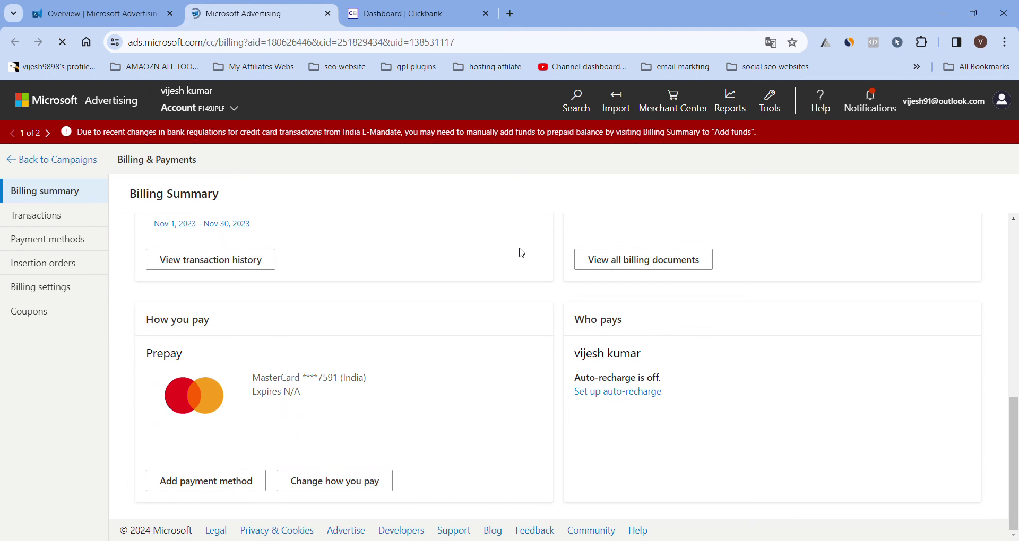
scroll(513, 391, "up", 3)
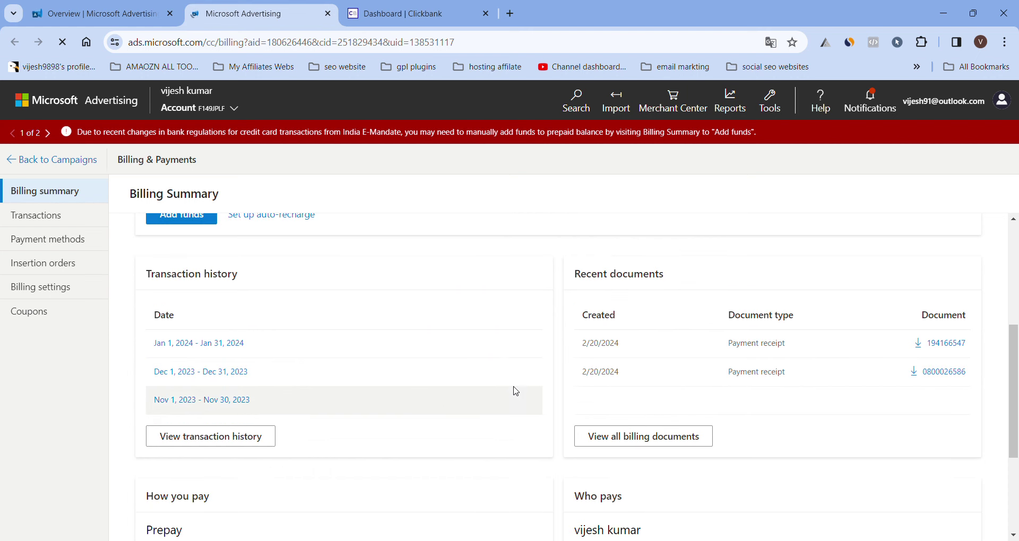
Step: View the account's transaction history, then check the payment dates in the billing documents list
left_click(260, 447)
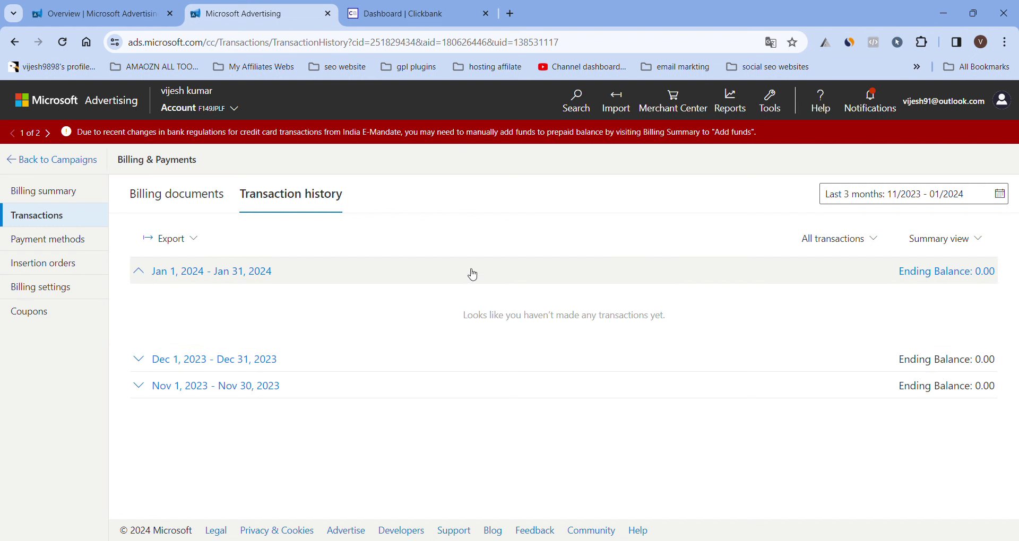
left_click(154, 197)
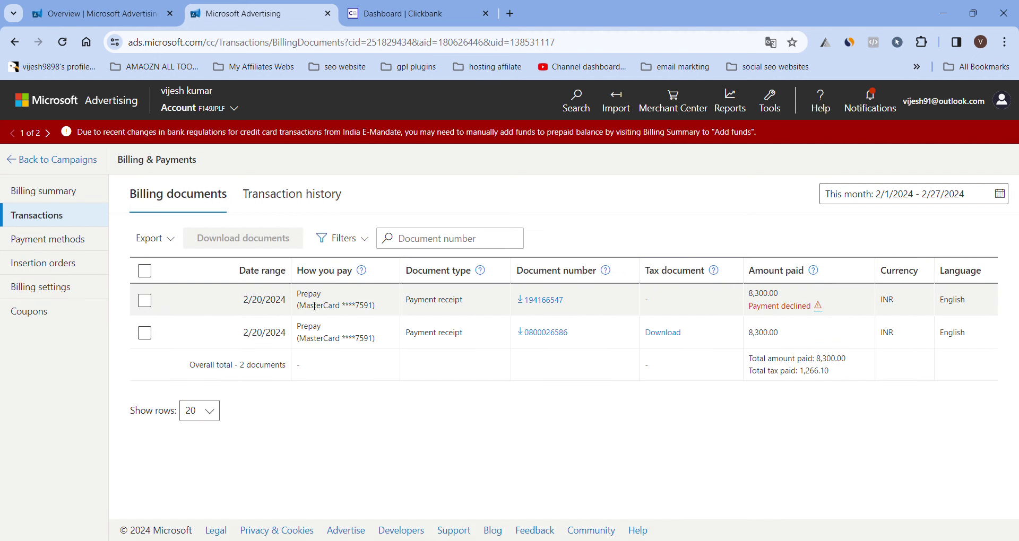
left_click_drag(286, 300, 242, 301)
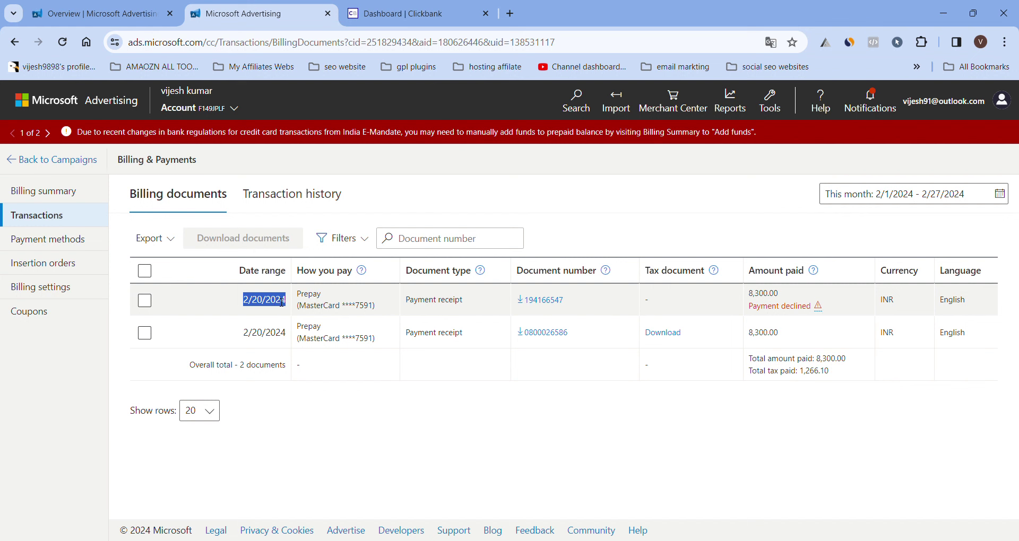
double_click(284, 334)
double_click(286, 337)
triple_click(285, 339)
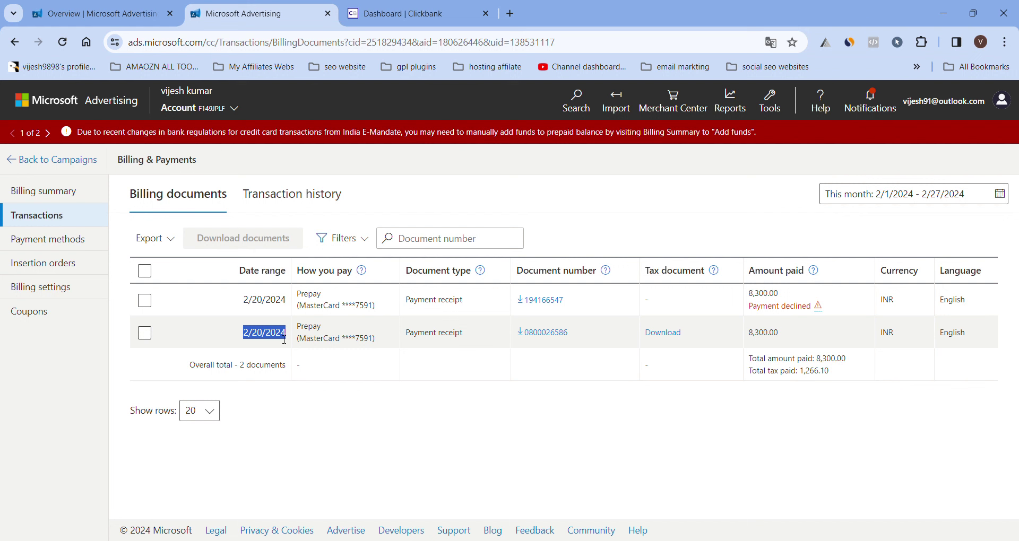
triple_click(285, 338)
triple_click(285, 338)
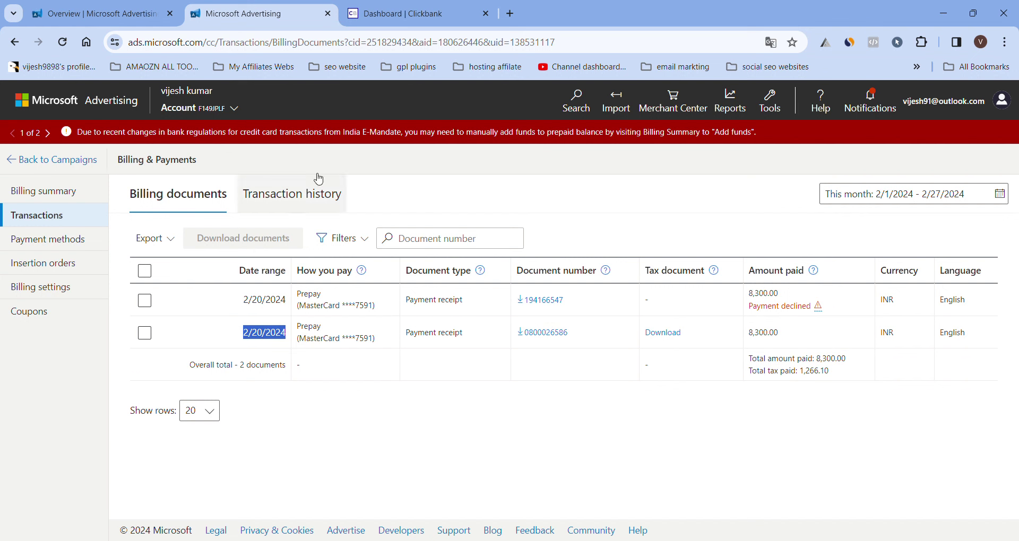
Step: Return to the Sugar Defender campaign overview and set its date range to Yesterday (2/26/2024)
mouse_move(257, 101)
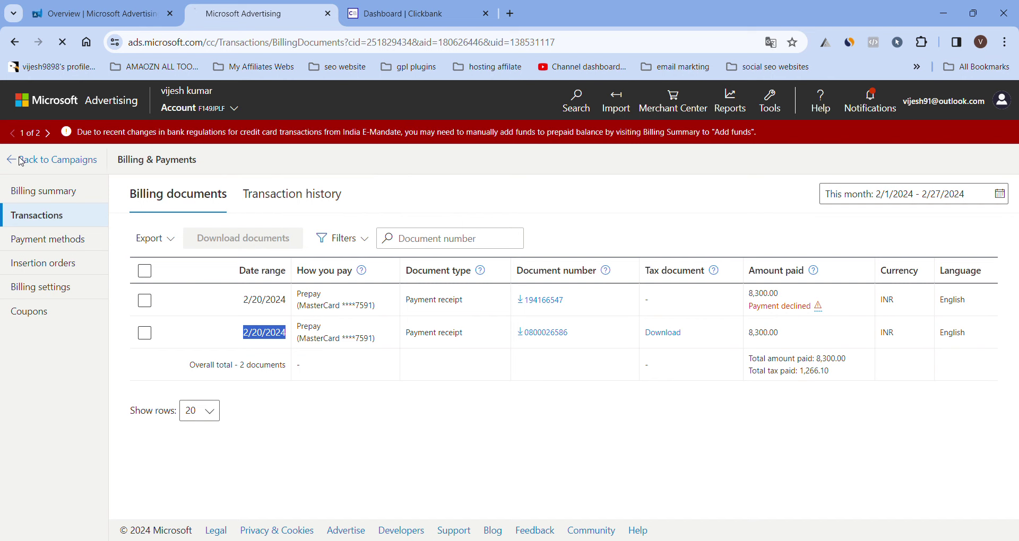
left_click(35, 160)
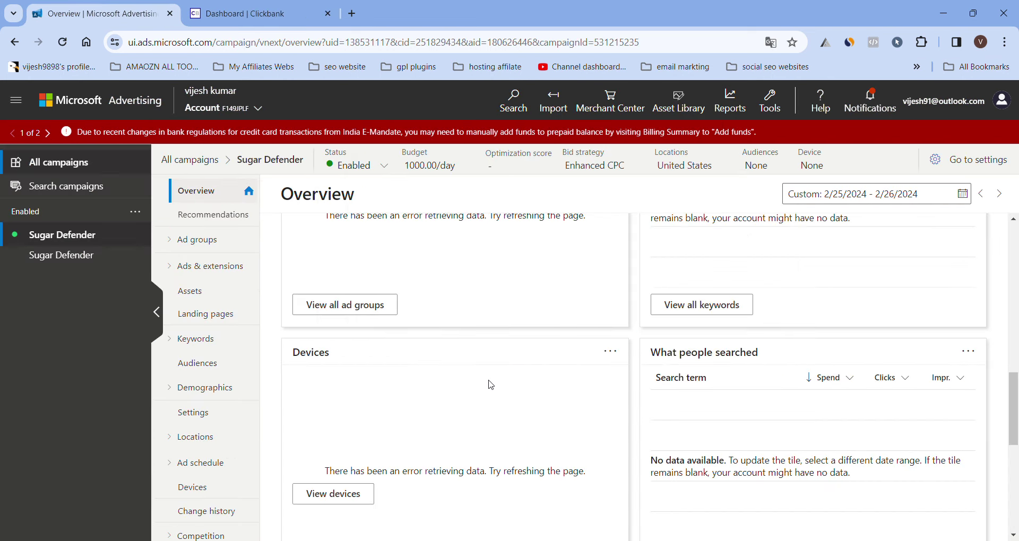
scroll(499, 376, "up", 8)
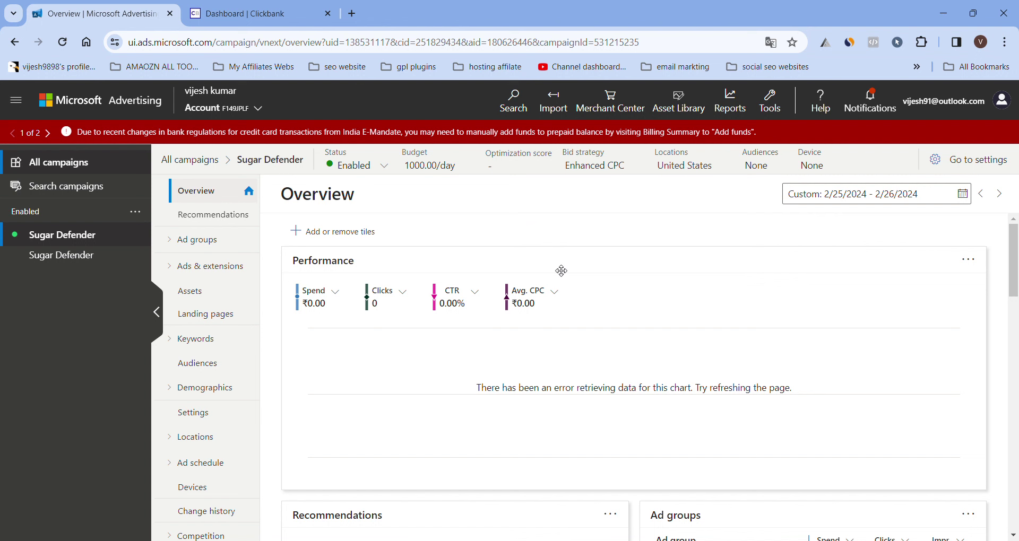
mouse_move(509, 169)
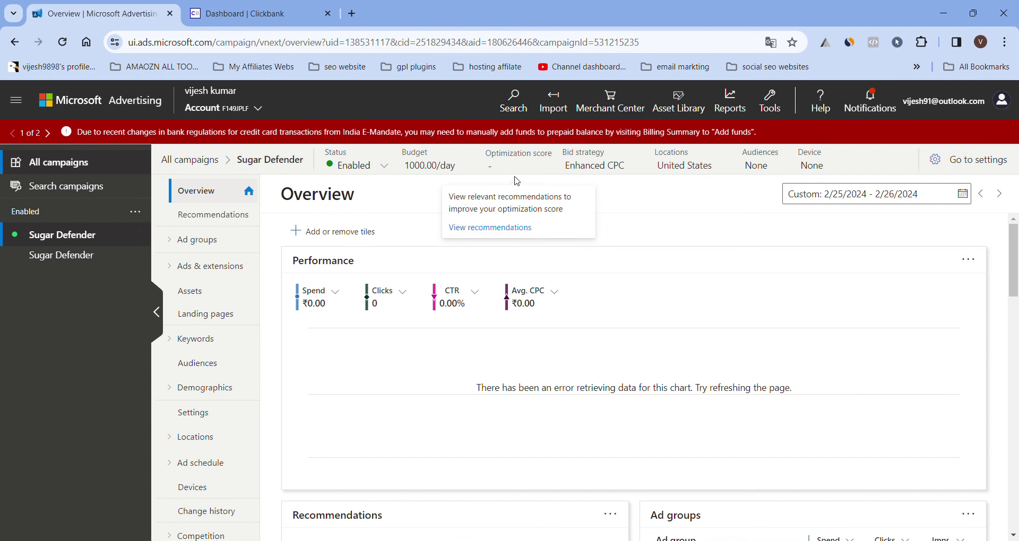
left_click(854, 194)
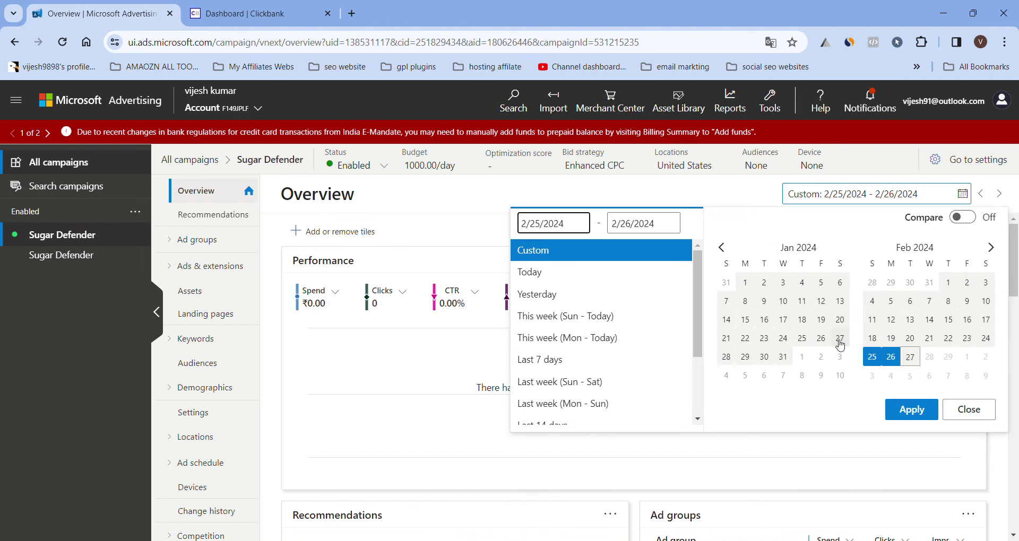
left_click(872, 356)
left_click(892, 357)
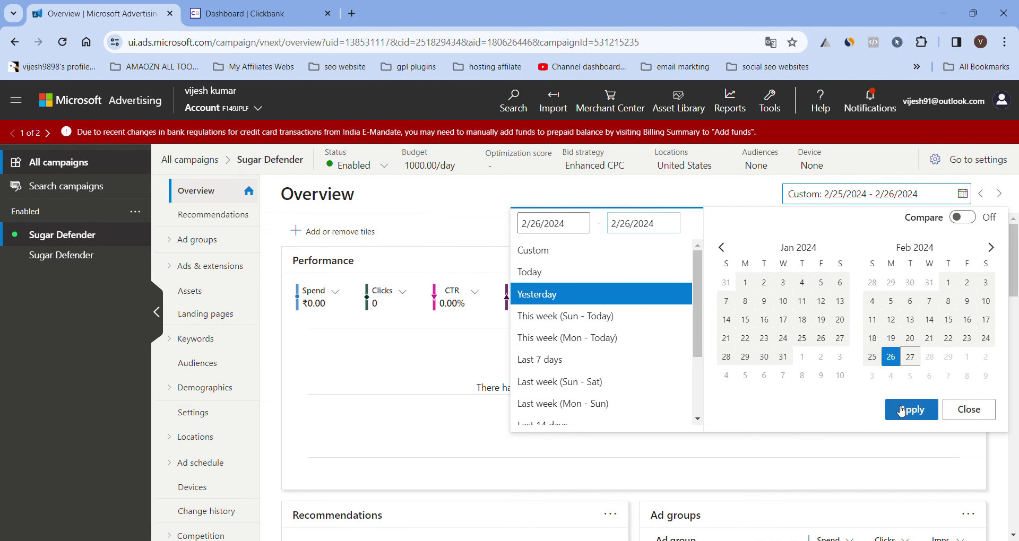
left_click(911, 410)
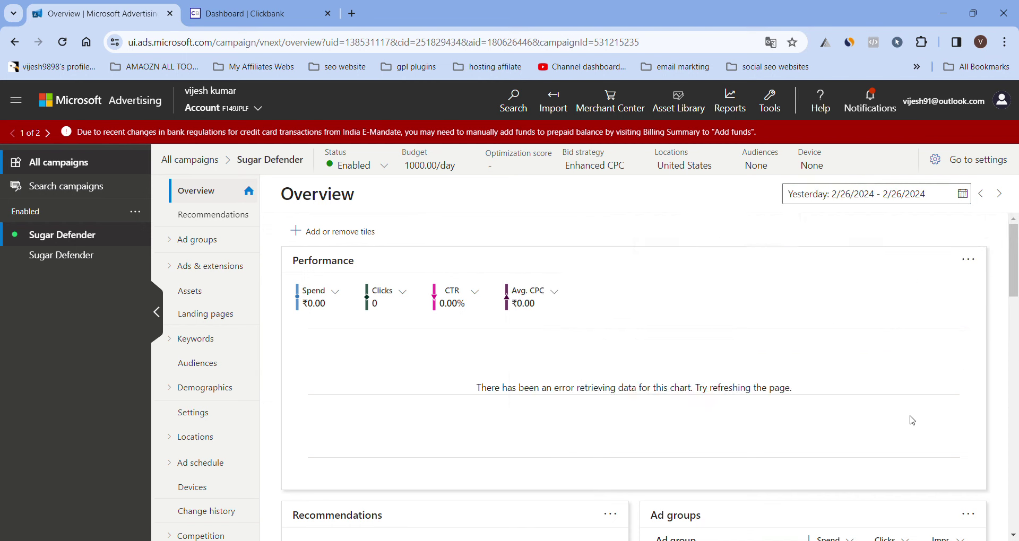
scroll(737, 352, "up", 1)
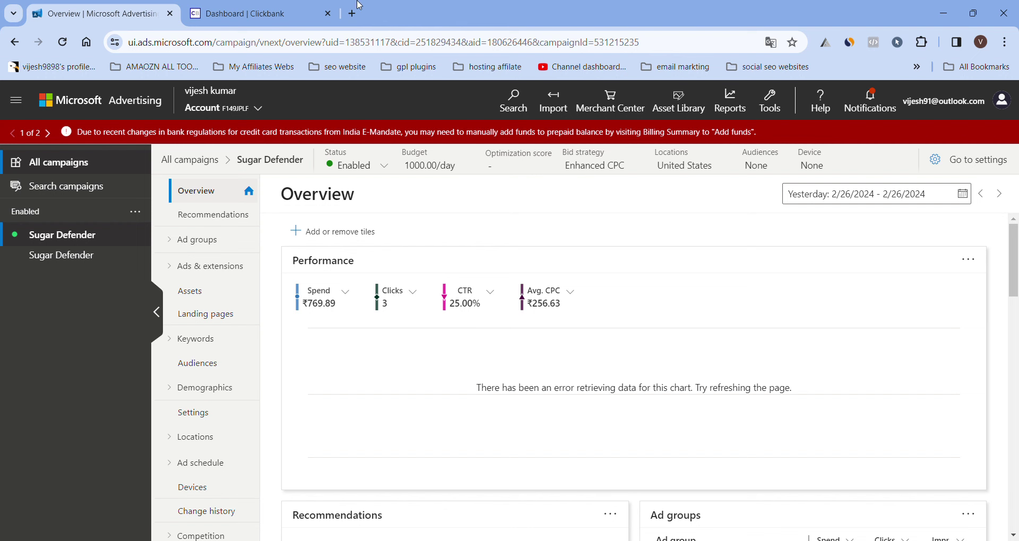
left_click(352, 13)
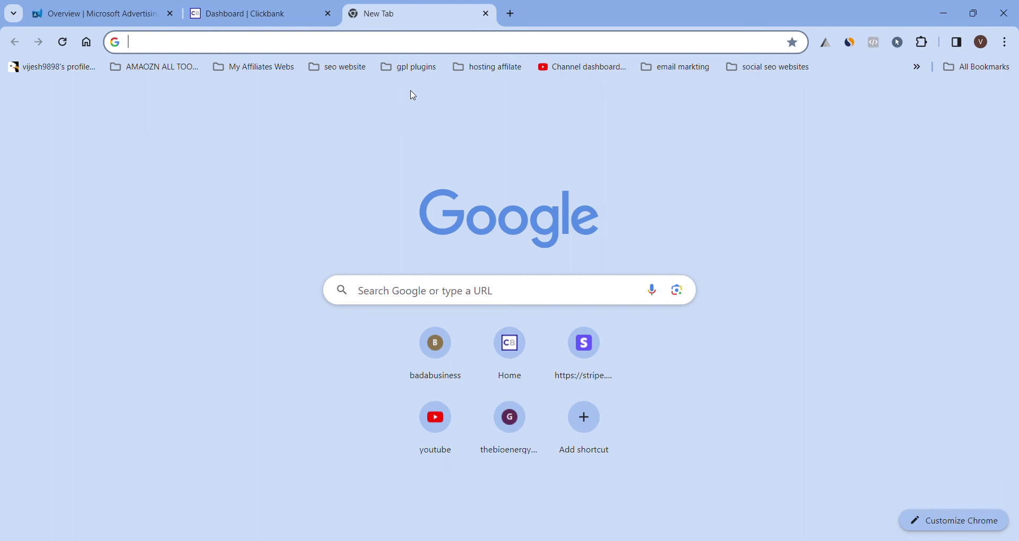
type("the")
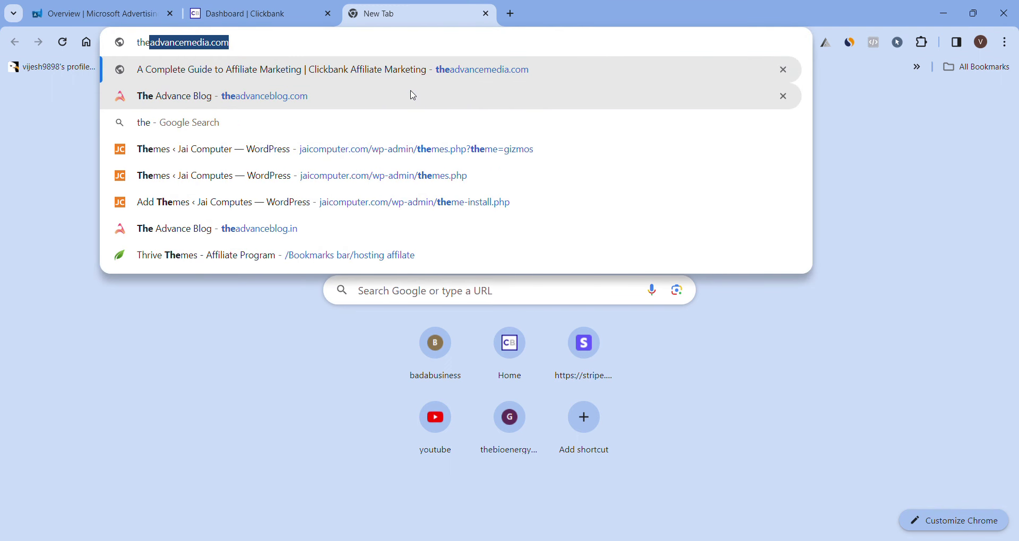
key("Escape")
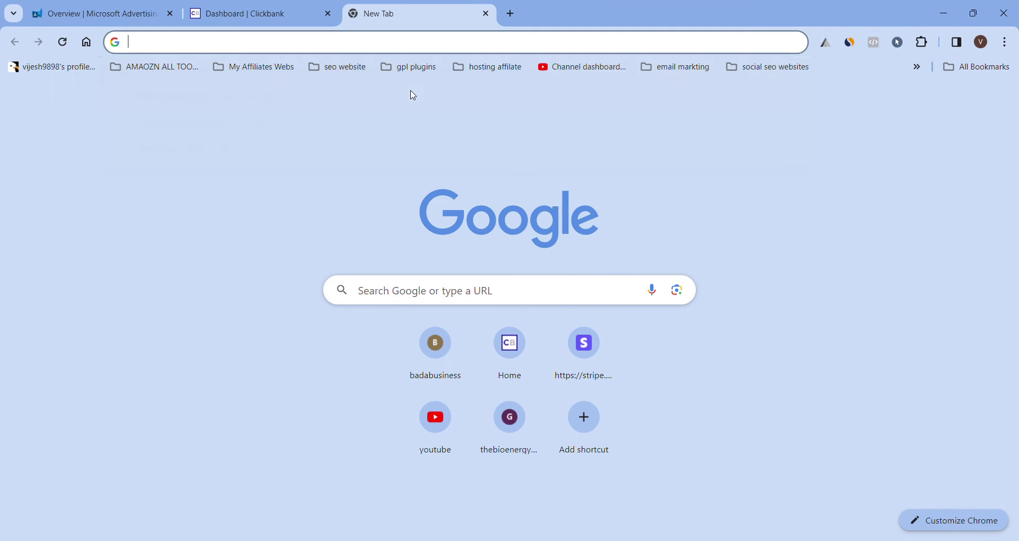
left_click(112, 11)
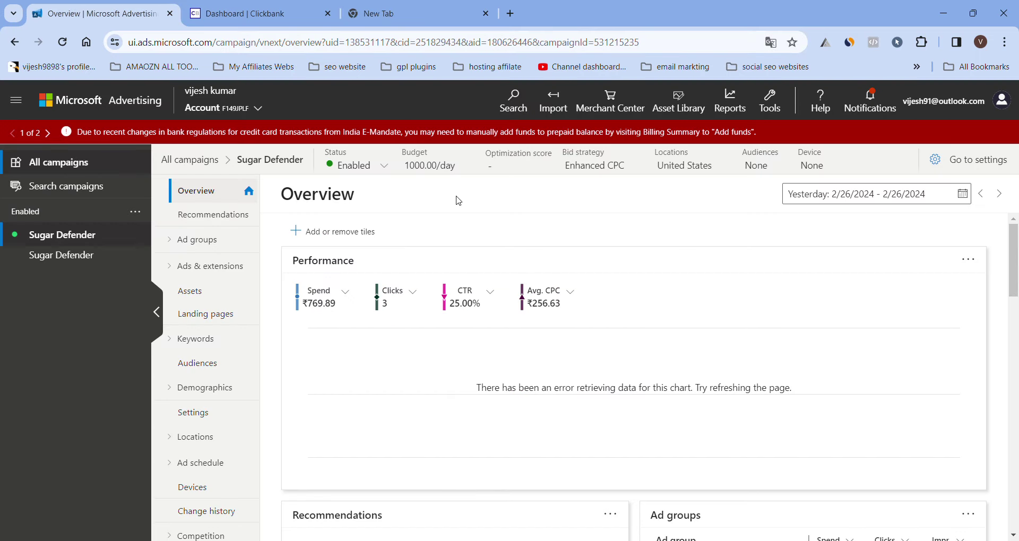
double_click(363, 200)
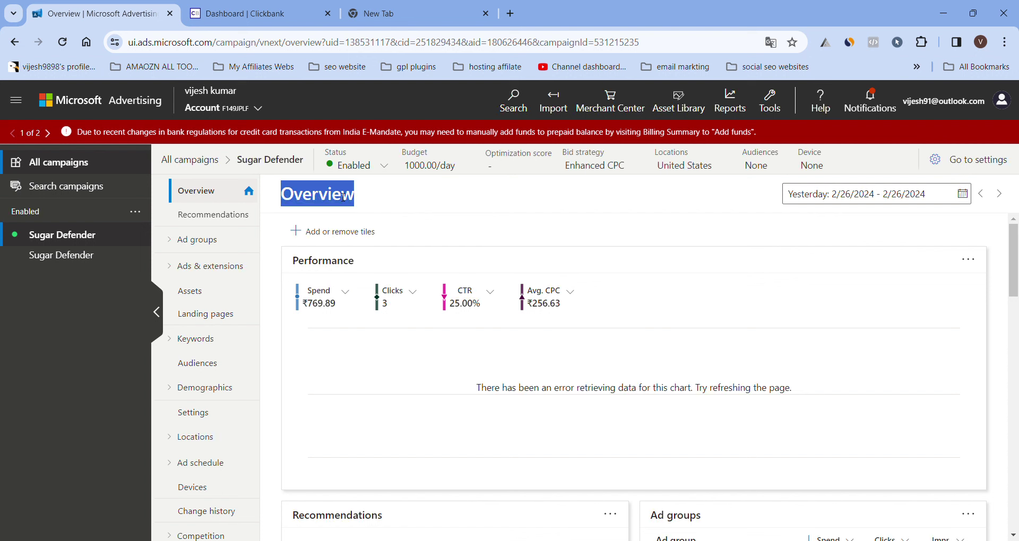
left_click(395, 205)
left_click_drag(356, 198, 380, 201)
left_click(355, 202)
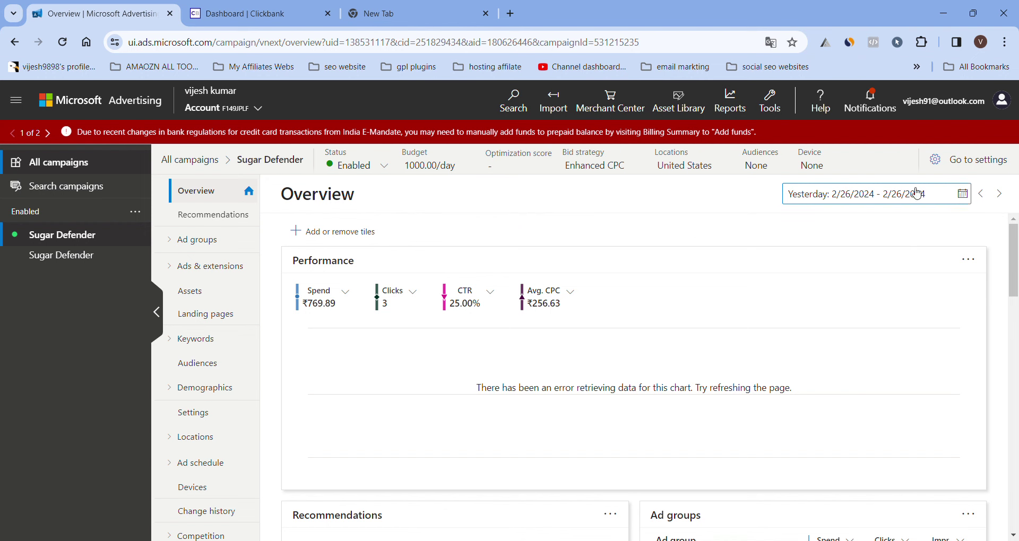
Step: Set the overview's date range to 2/26/2024 - 2/27/2024 and check the performance, recommendations and ad group tiles
left_click(912, 194)
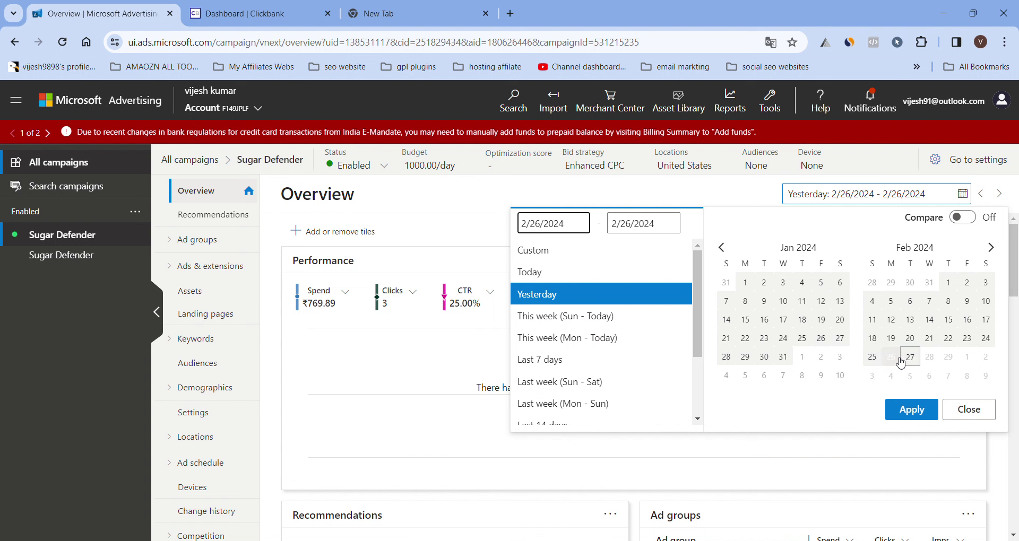
left_click(875, 359)
left_click(891, 359)
left_click(910, 358)
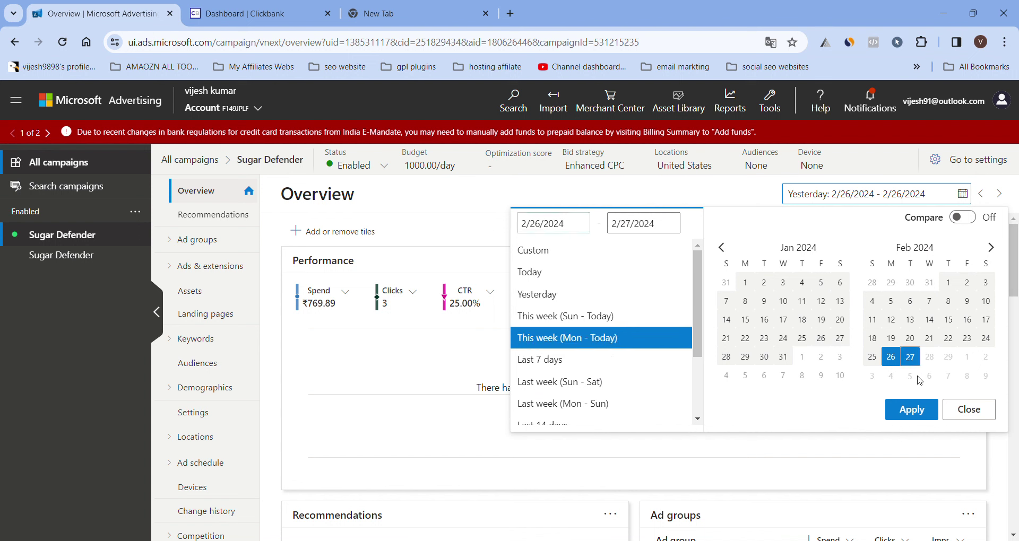
left_click(912, 409)
scroll(918, 409, "down", 10)
scroll(877, 314, "up", 9)
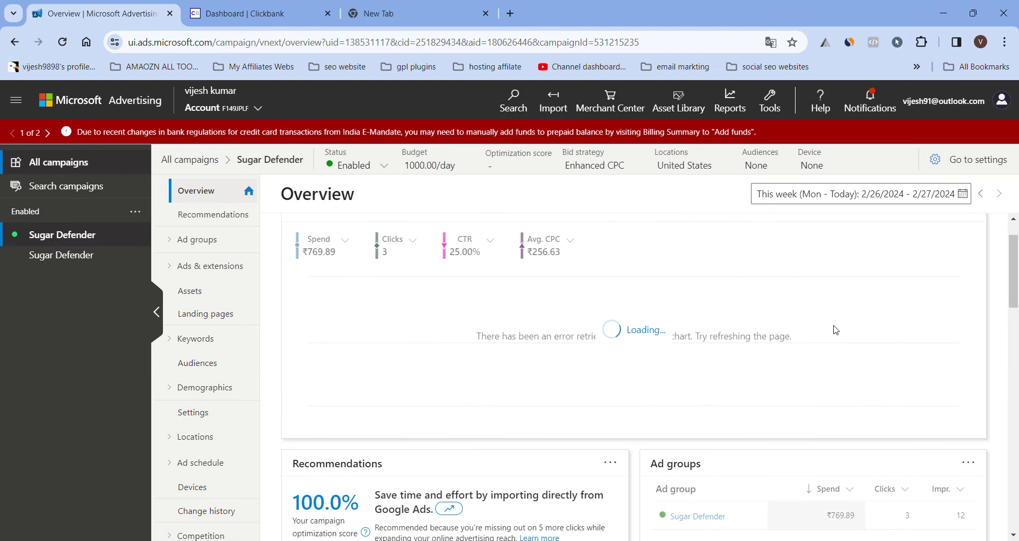
scroll(835, 330, "down", 2)
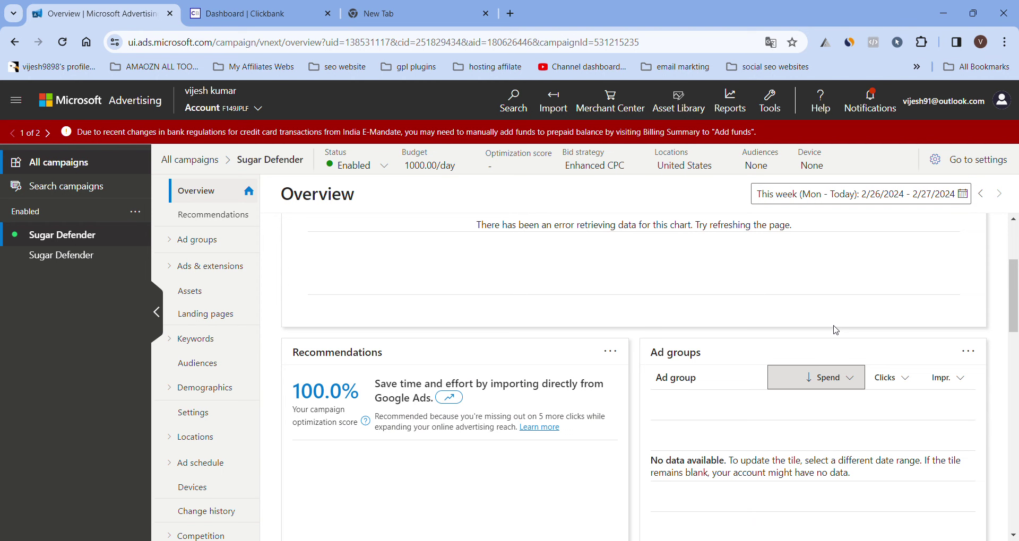
scroll(835, 330, "up", 3)
scroll(689, 404, "down", 3)
scroll(624, 364, "up", 3)
Step: Set the overview's date range to Entire time and review the campaign's performance, keywords, devices and search terms
left_click(934, 196)
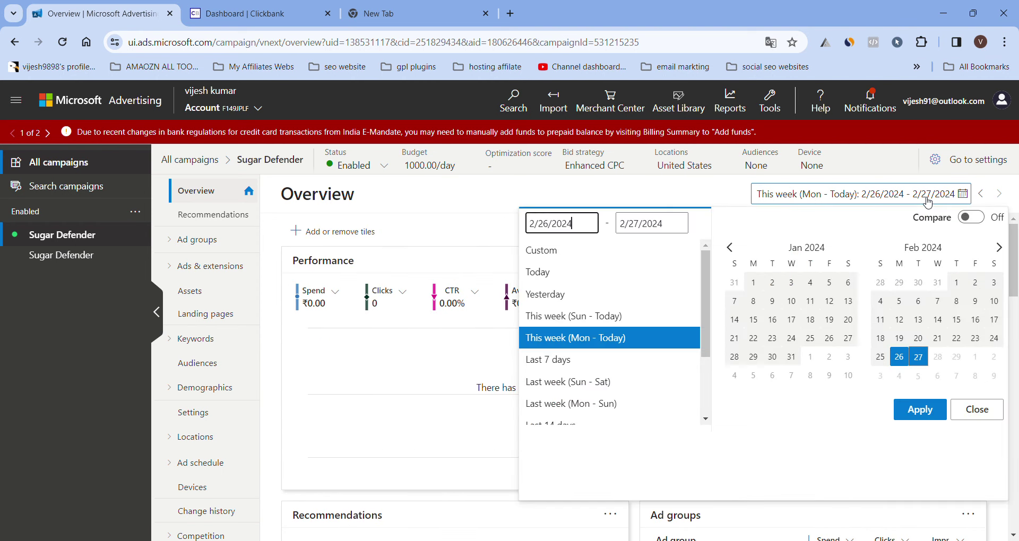
scroll(572, 400, "down", 3)
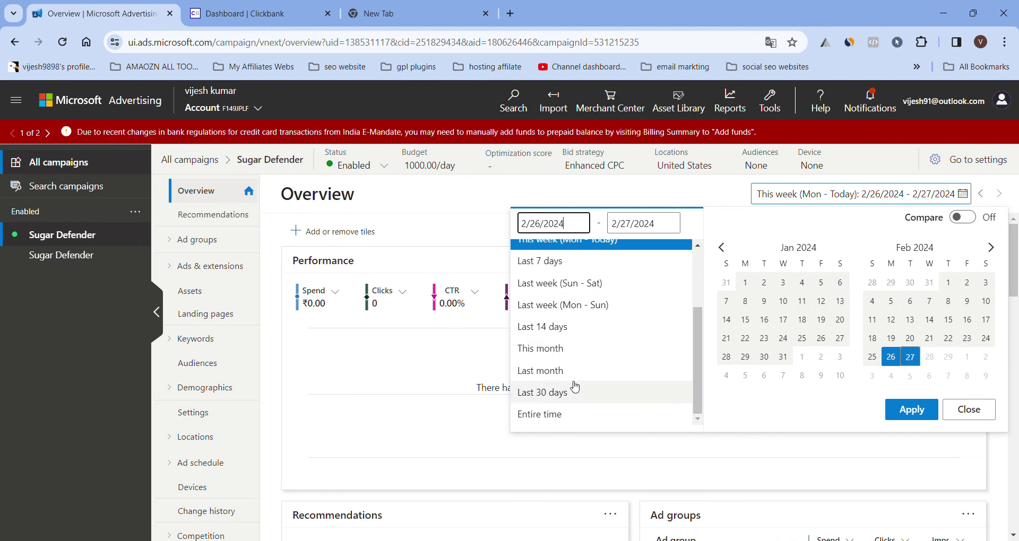
left_click(563, 414)
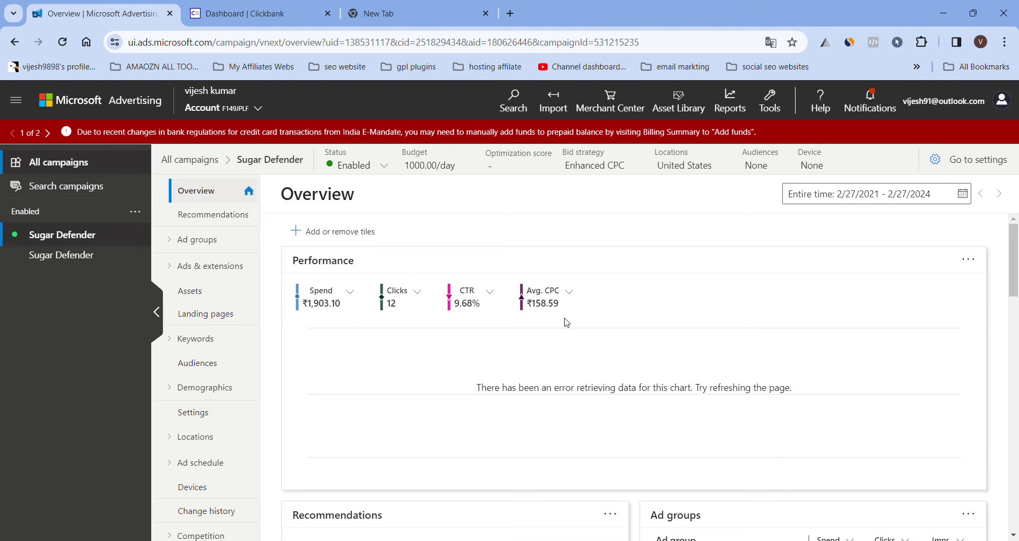
scroll(582, 321, "down", 5)
scroll(585, 323, "down", 8)
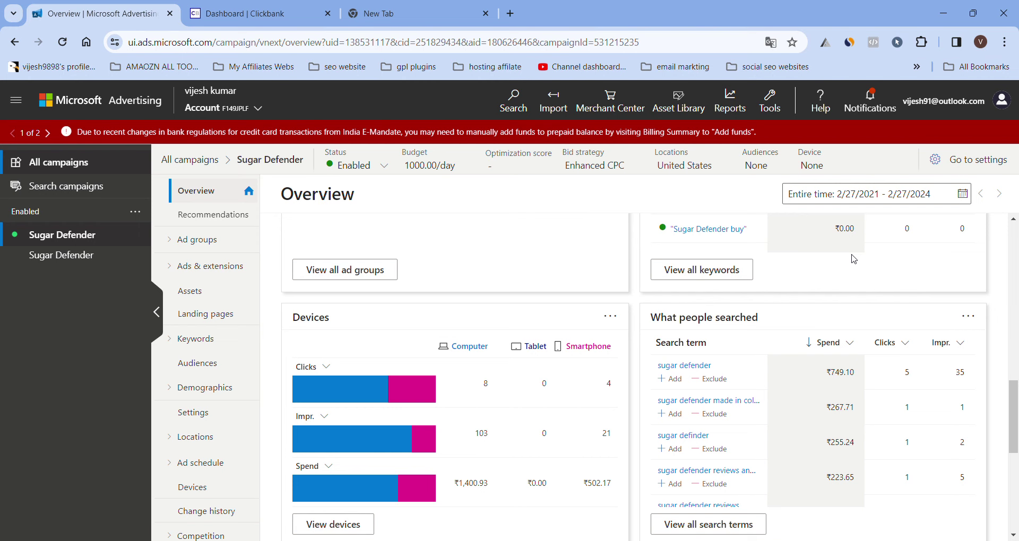
scroll(789, 287, "up", 5)
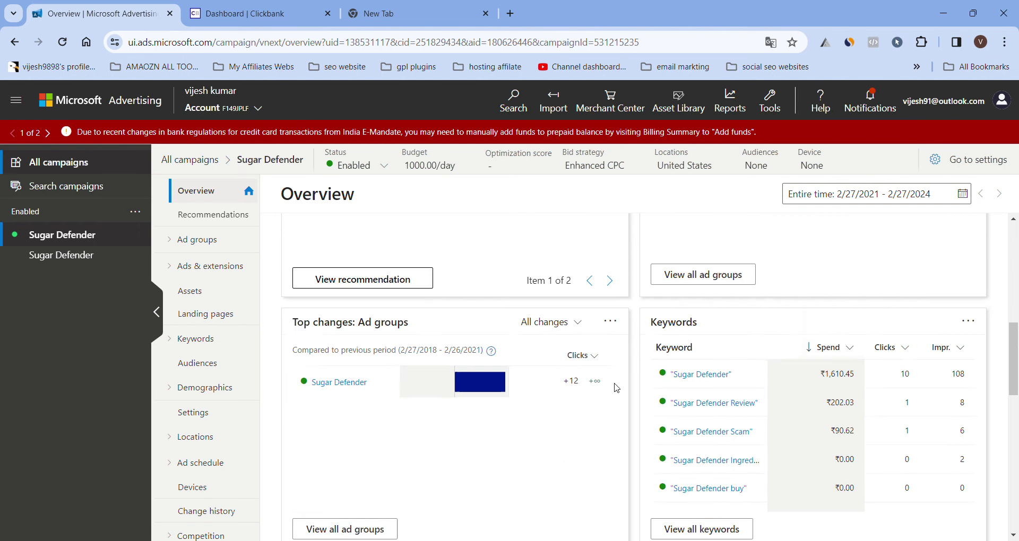
scroll(616, 388, "up", 3)
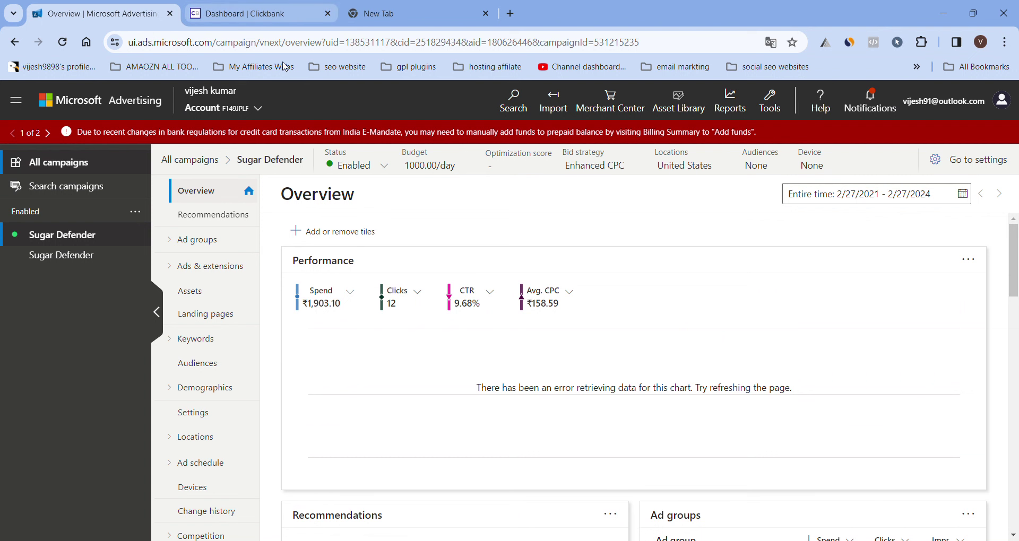
Step: Open the Sugar Defender ad group's keywords and review their match types, bid strategy, delivery and bids
left_click(88, 265)
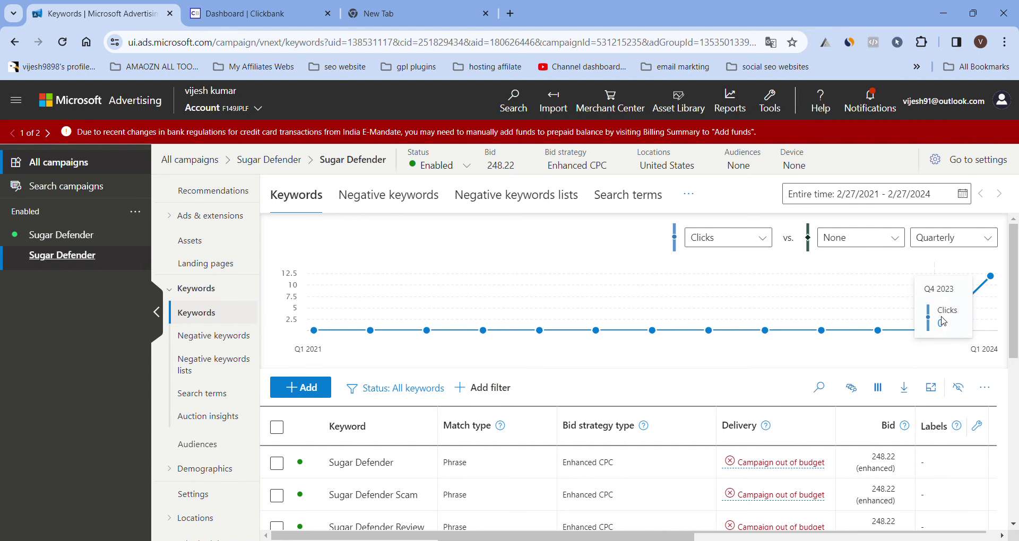
scroll(945, 340, "down", 3)
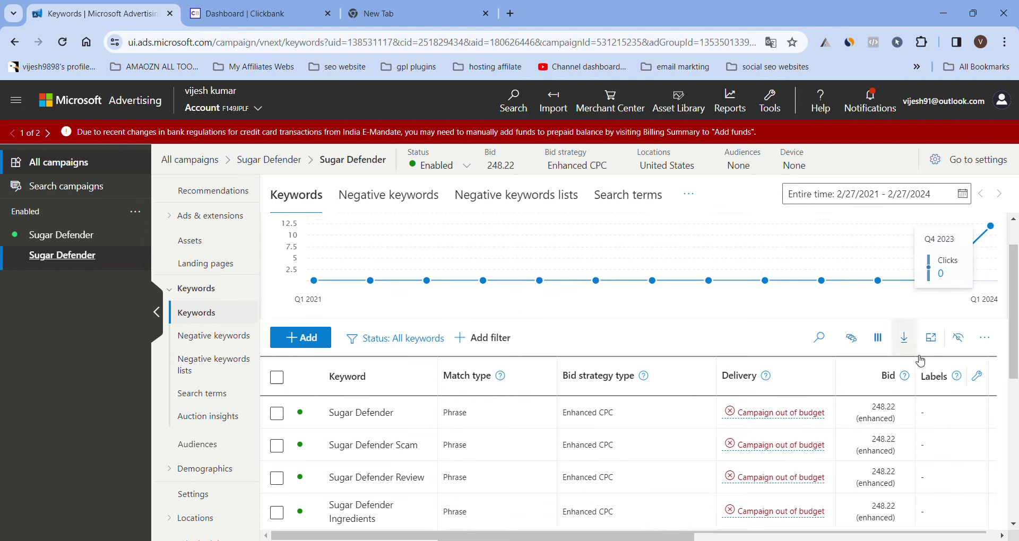
scroll(946, 426, "up", 2)
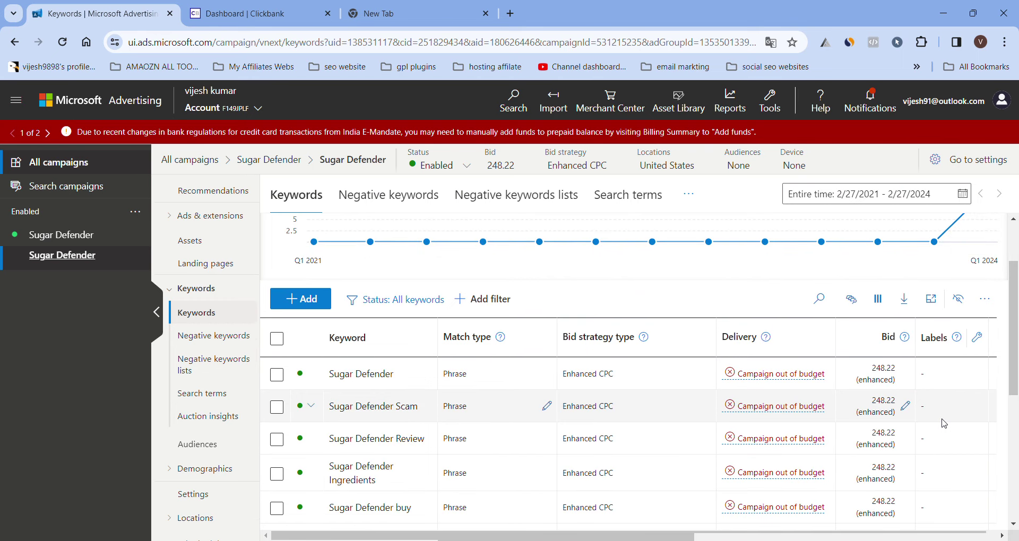
mouse_move(792, 379)
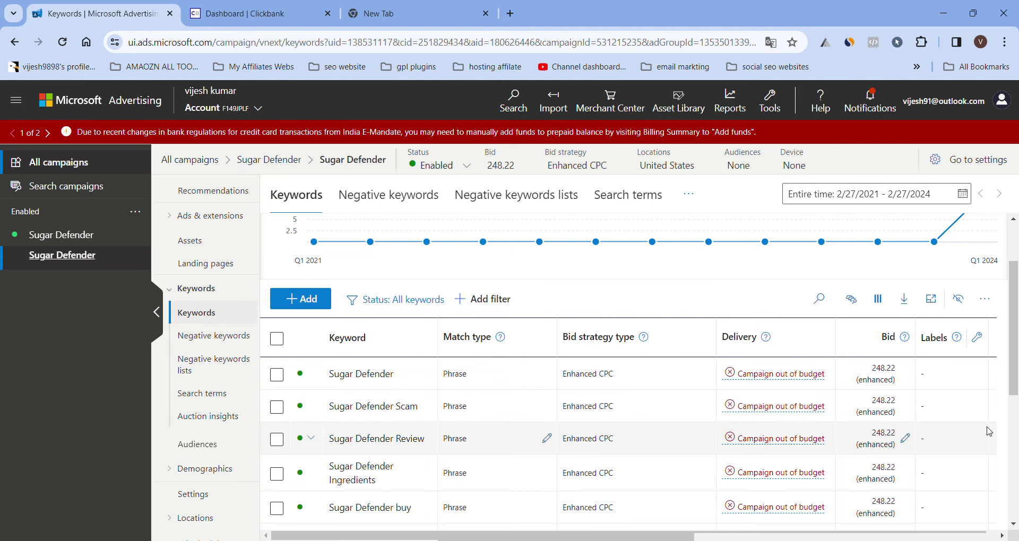
scroll(984, 419, "down", 2)
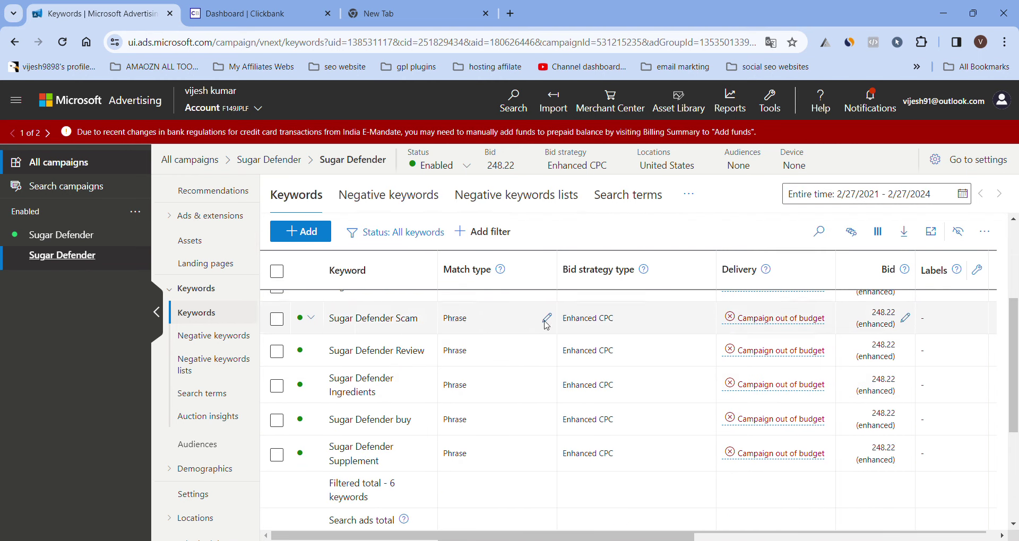
scroll(318, 250, "up", 3)
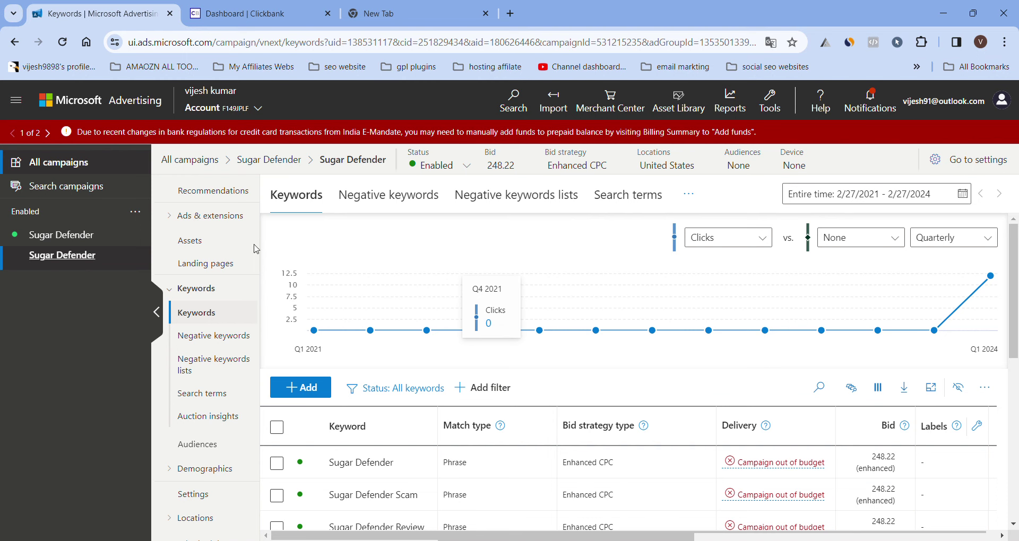
Step: Go back to the Sugar Defender campaign level and examine its keyword list and clicks chart
left_click(61, 235)
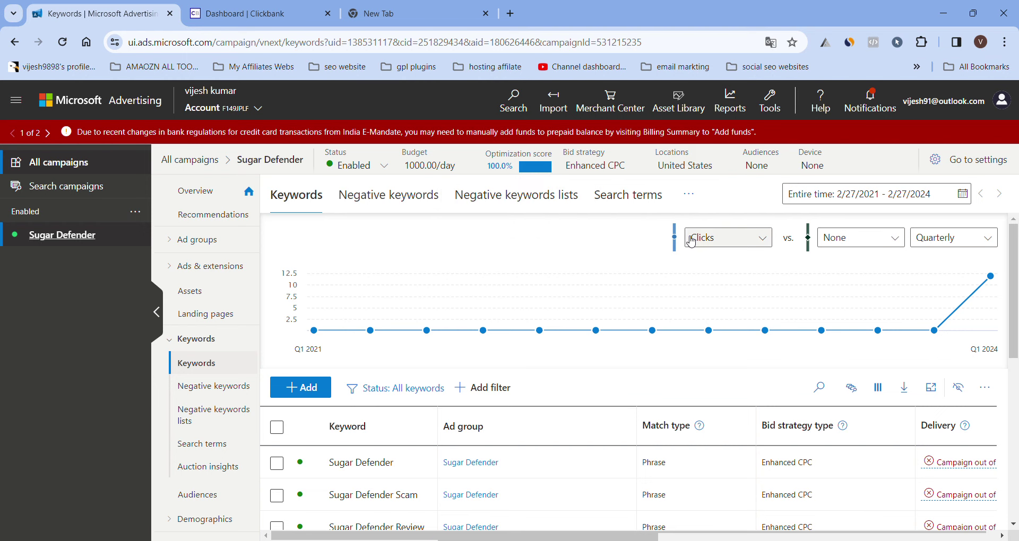
scroll(801, 407, "down", 5)
scroll(600, 444, "up", 4)
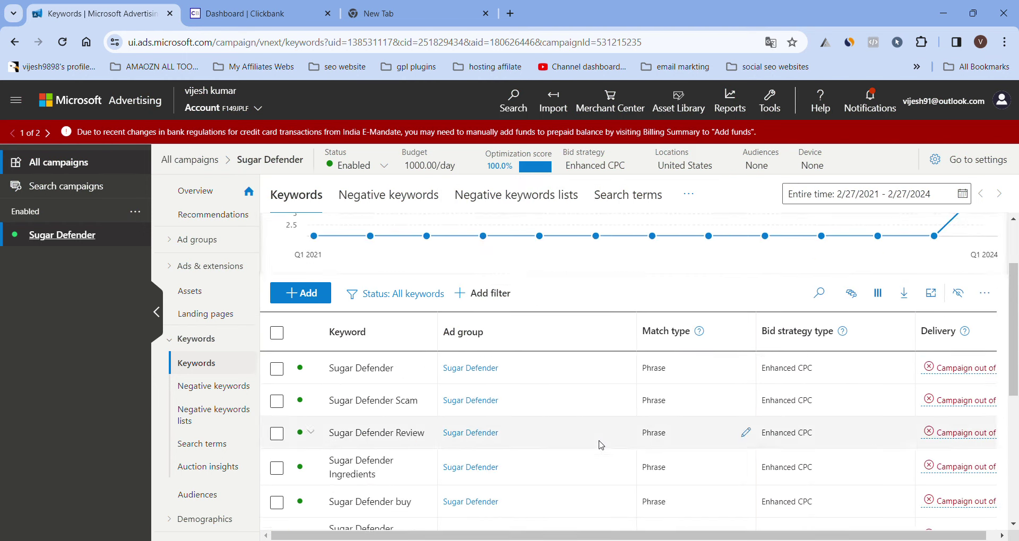
scroll(600, 445, "up", 2)
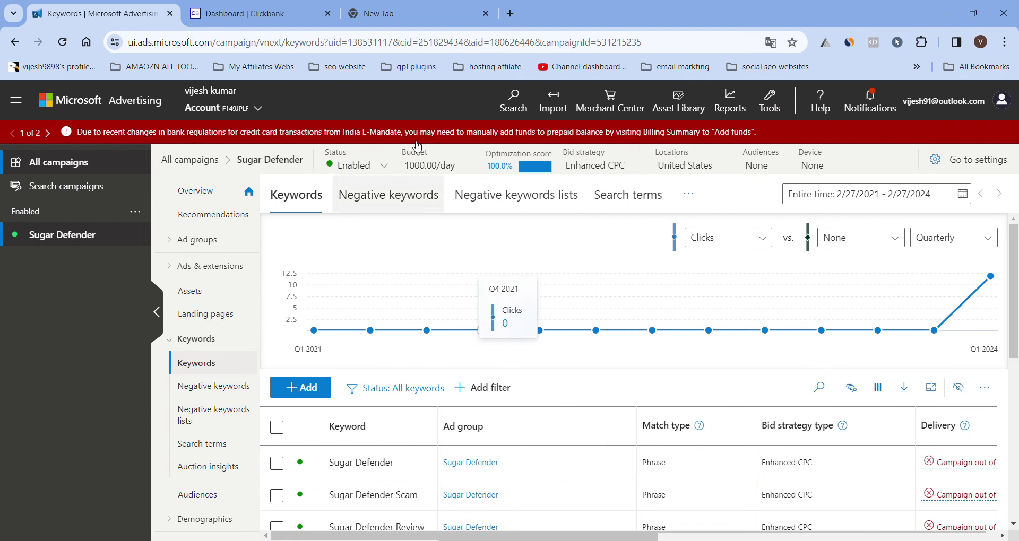
Step: Switch to the ClickBank dashboard to check combined earnings, sales by account and recent paychecks, then return to Microsoft Advertising
left_click(264, 12)
mouse_move(922, 312)
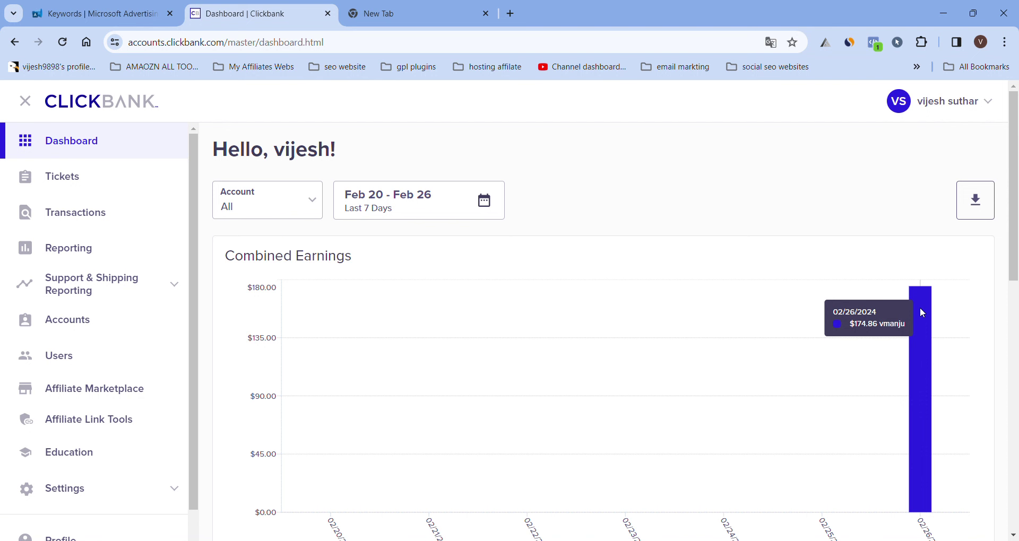
scroll(921, 312, "down", 3)
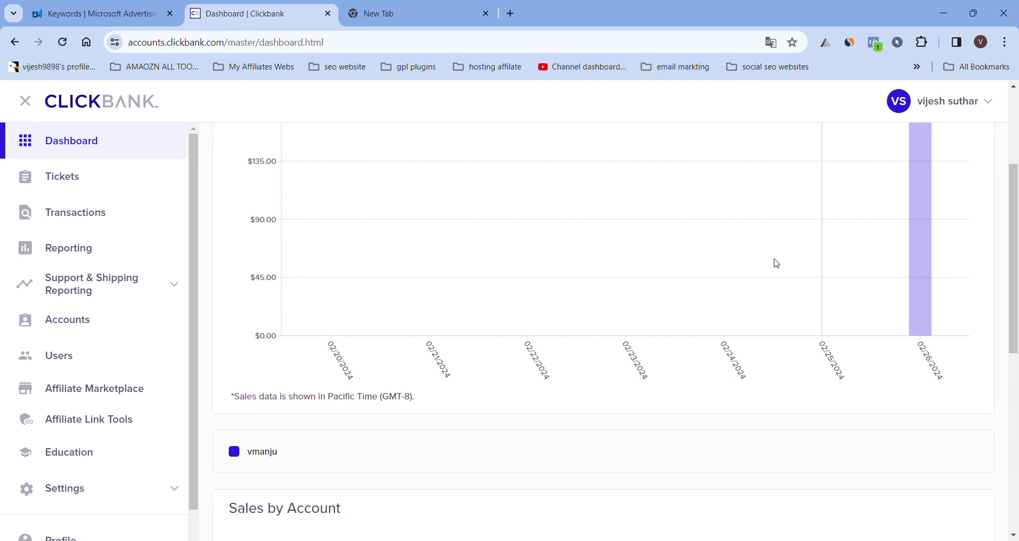
scroll(745, 314, "down", 5)
scroll(745, 314, "down", 3)
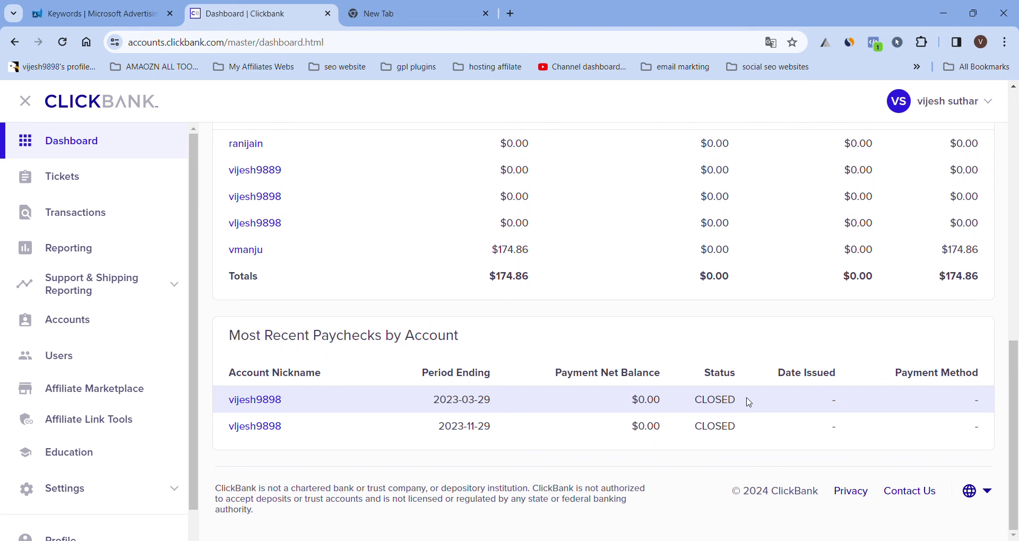
scroll(708, 406, "up", 3)
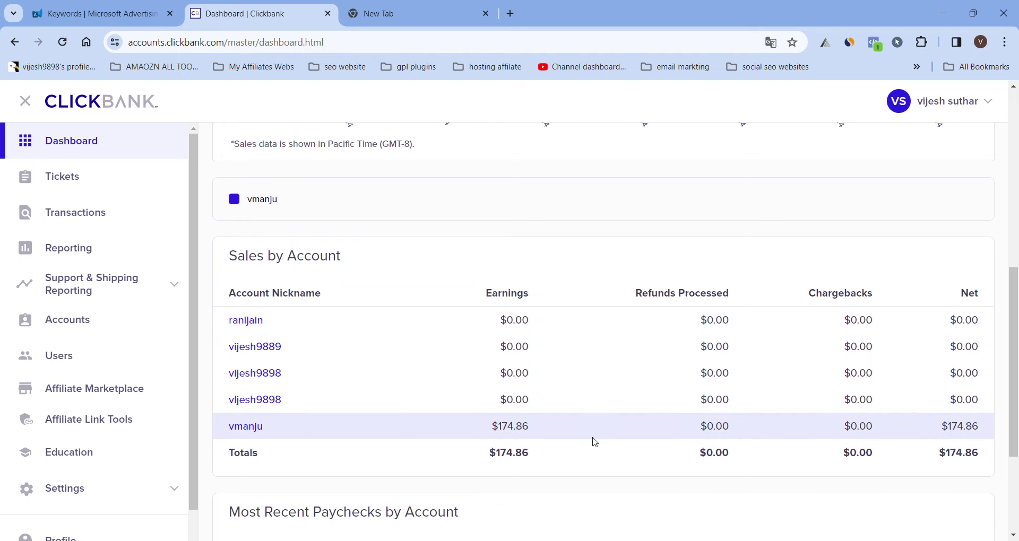
scroll(594, 442, "up", 7)
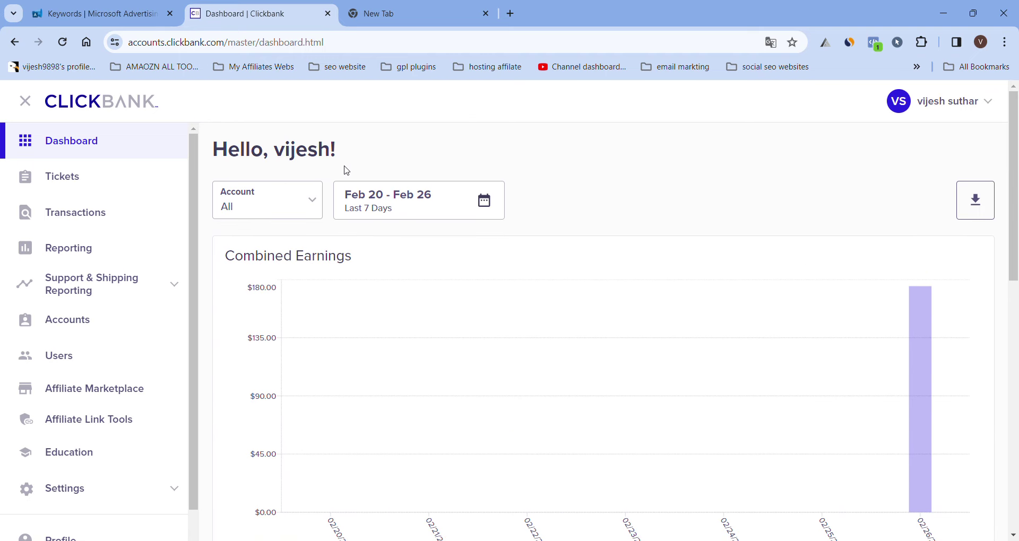
left_click(96, 13)
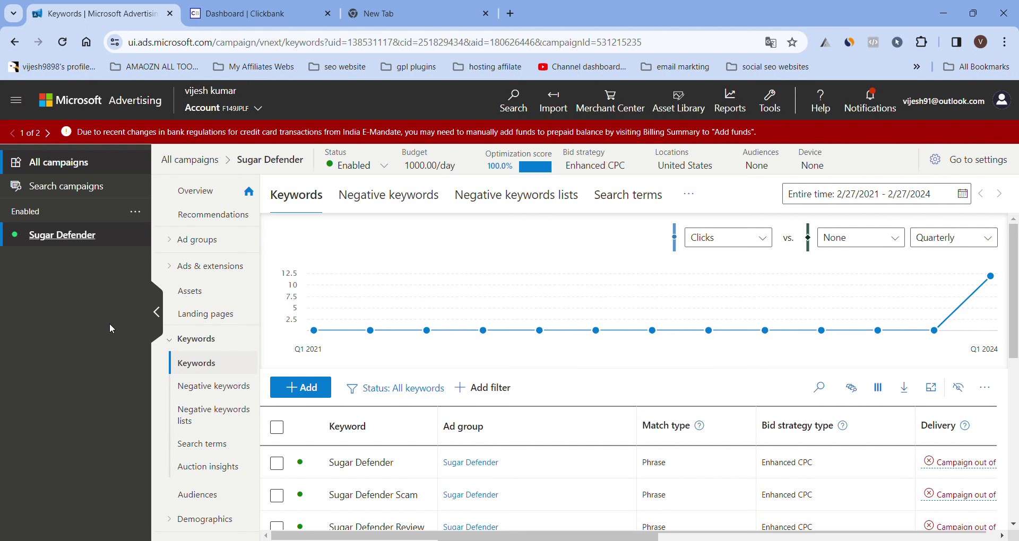
Step: Load theadvanceblog.in in the empty browser tab
left_click(392, 6)
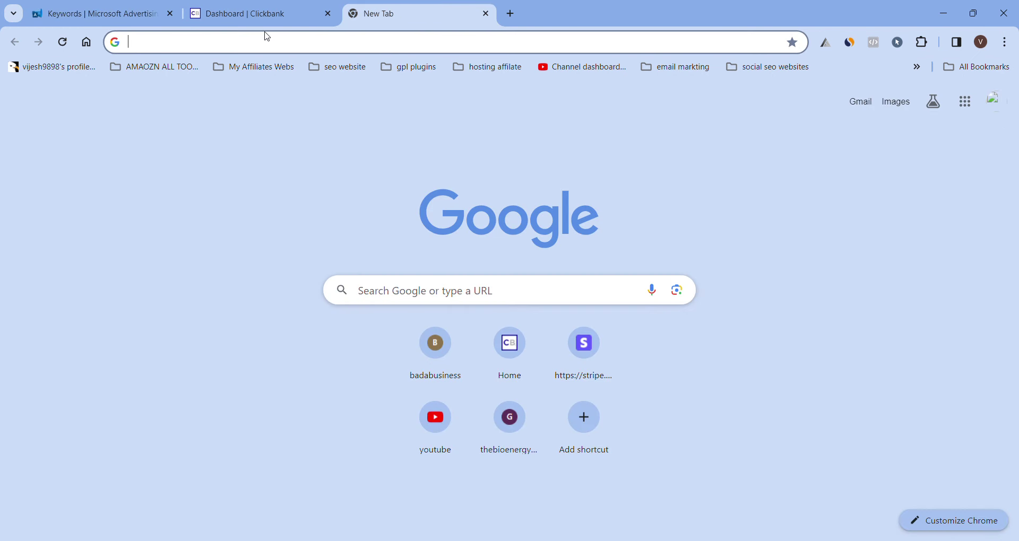
type("the")
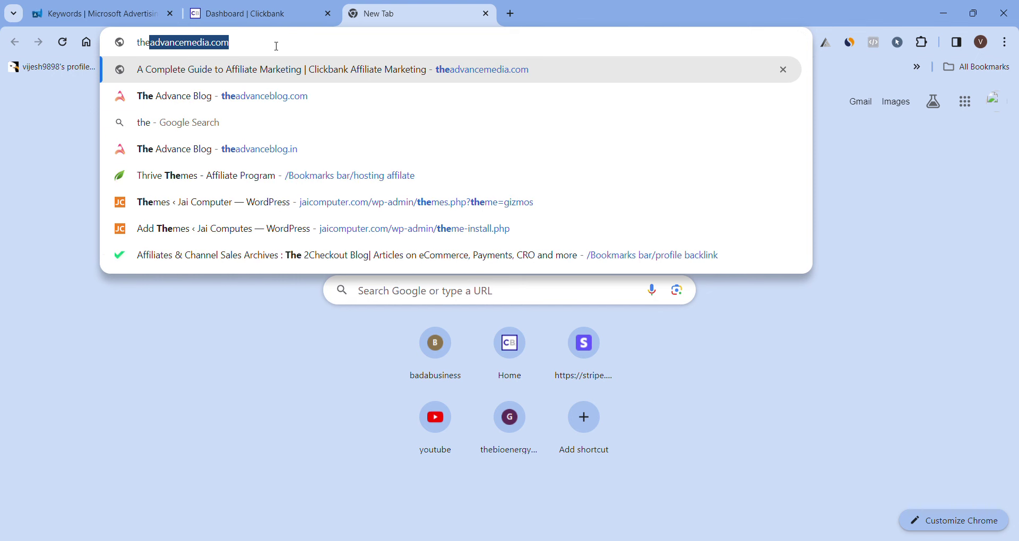
key("End")
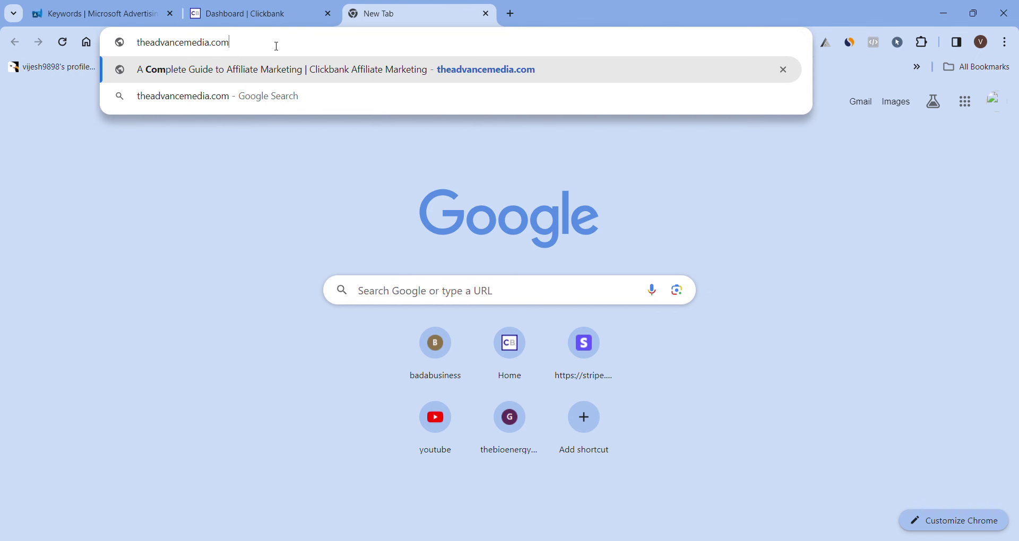
key("BackSpace")
key("BackSpace")
key("BackSpace")
key("BackSpace")
key("BackSpace")
key("BackSpace")
key("BackSpace")
key("BackSpace")
key("BackSpace")
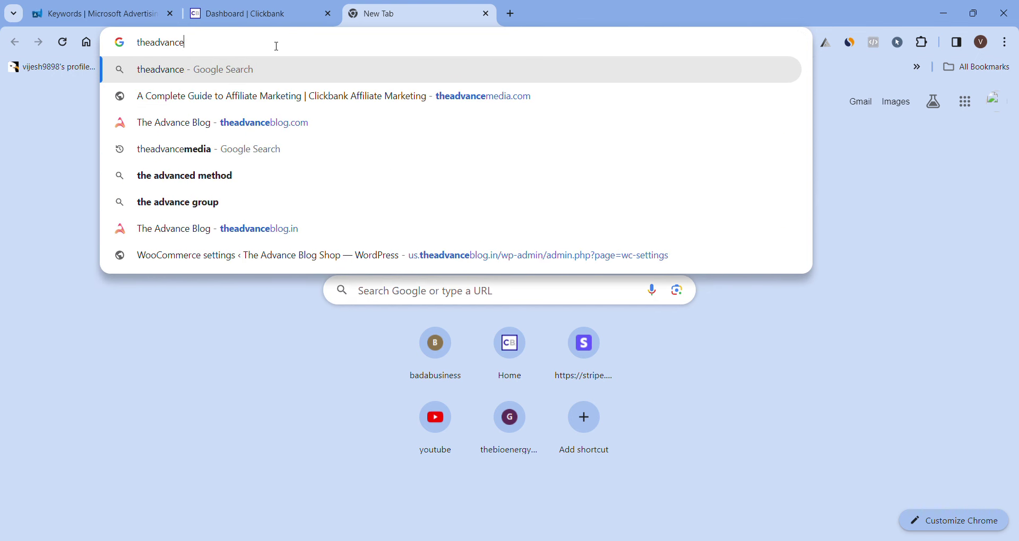
left_click(295, 240)
Step: Change the site address to shop.theadvanceblog.in and load the shop page
left_click(145, 43)
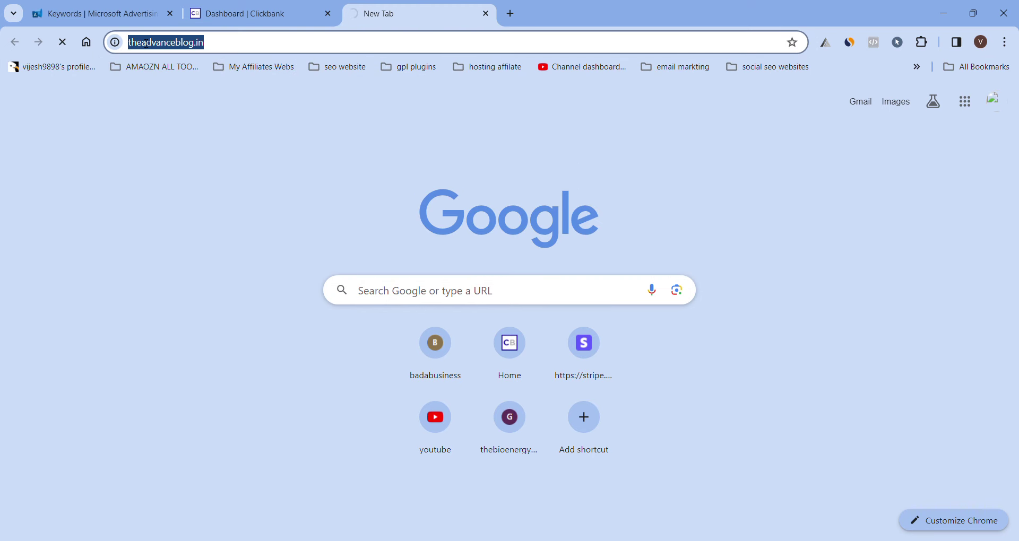
left_click(144, 43)
type("shop")
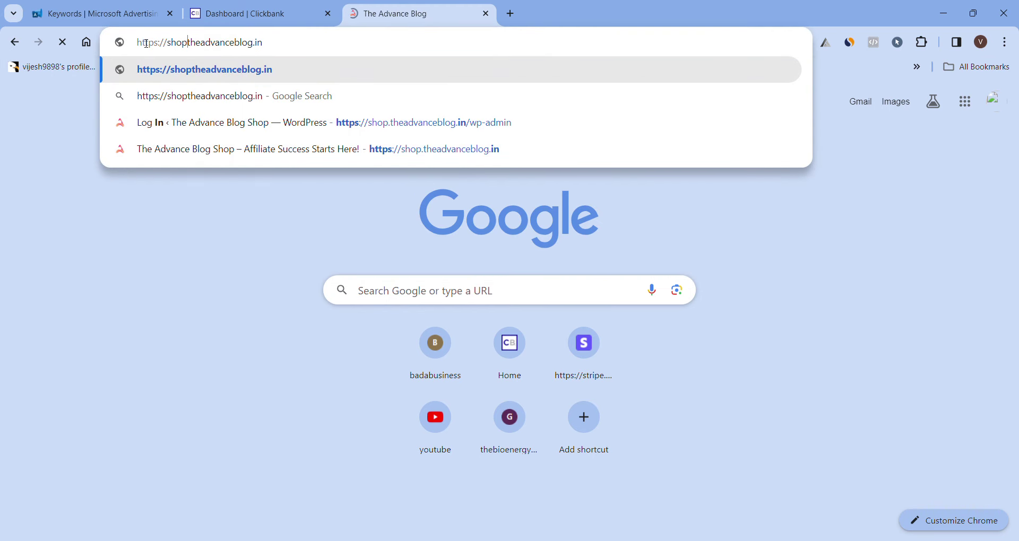
type(".")
key("Return")
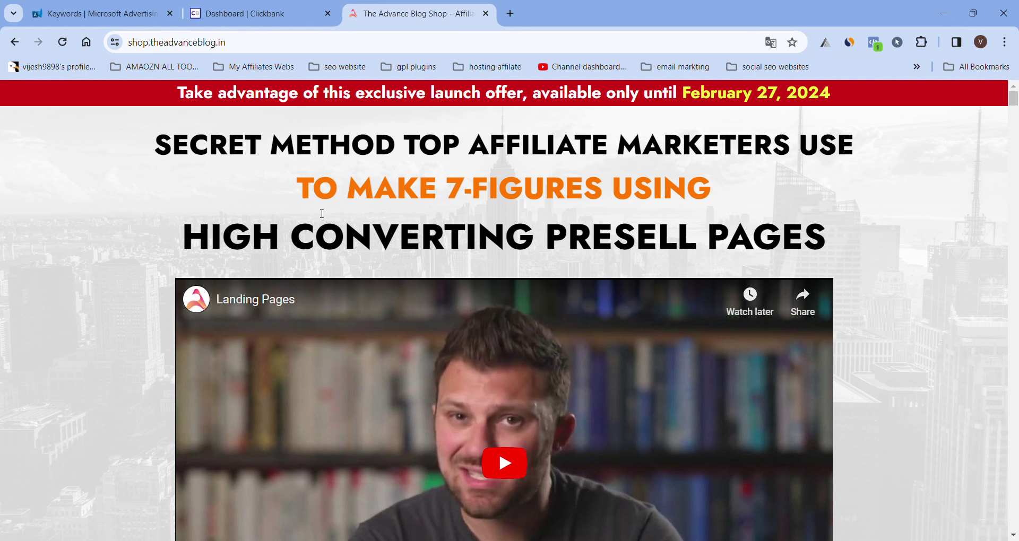
Step: Look through the shop's sales page, covering the presell pages, the fully built campaigns and the one-on-one meeting offer
left_click_drag(253, 45, 127, 45)
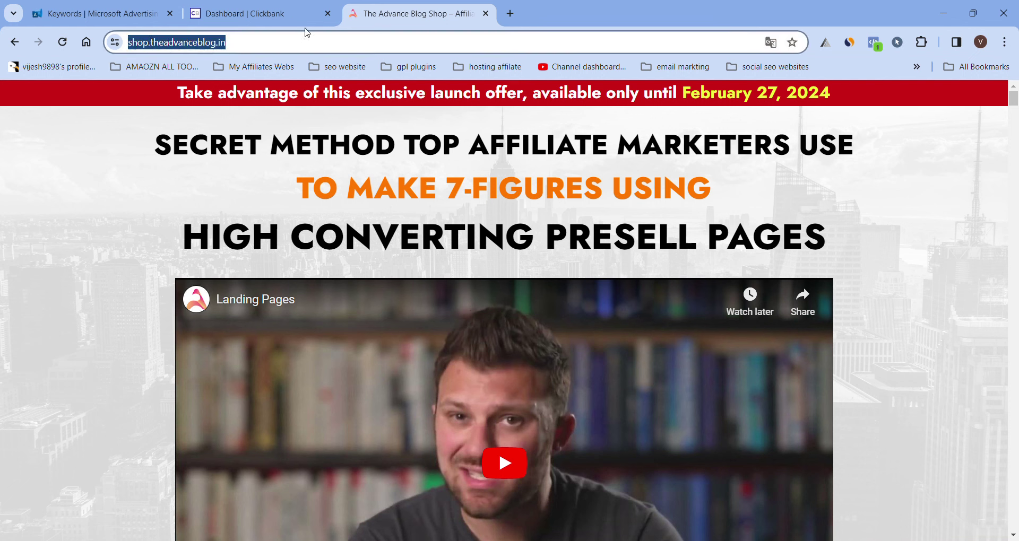
scroll(503, 270, "down", 15)
scroll(503, 270, "down", 7)
scroll(503, 271, "up", 7)
scroll(503, 271, "down", 20)
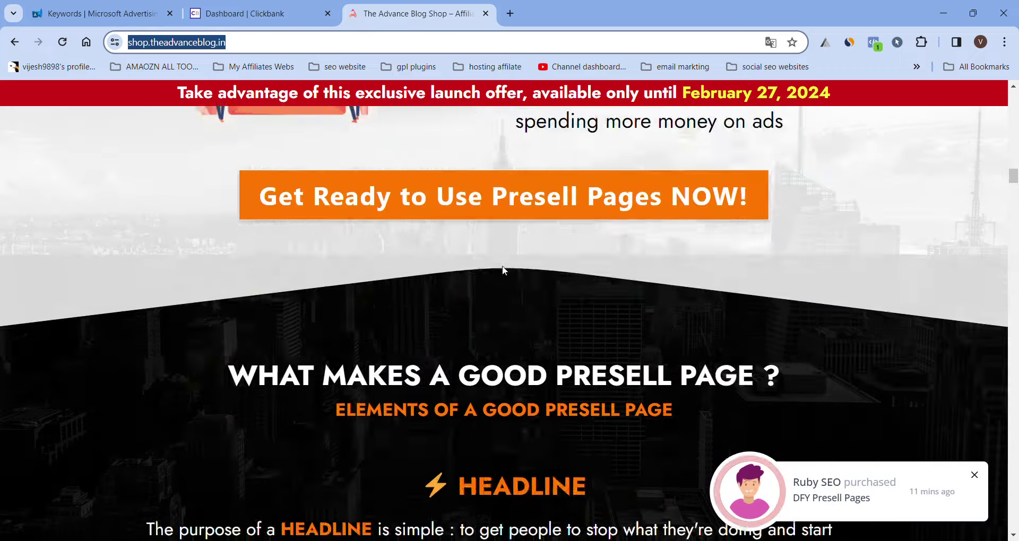
scroll(503, 270, "down", 20)
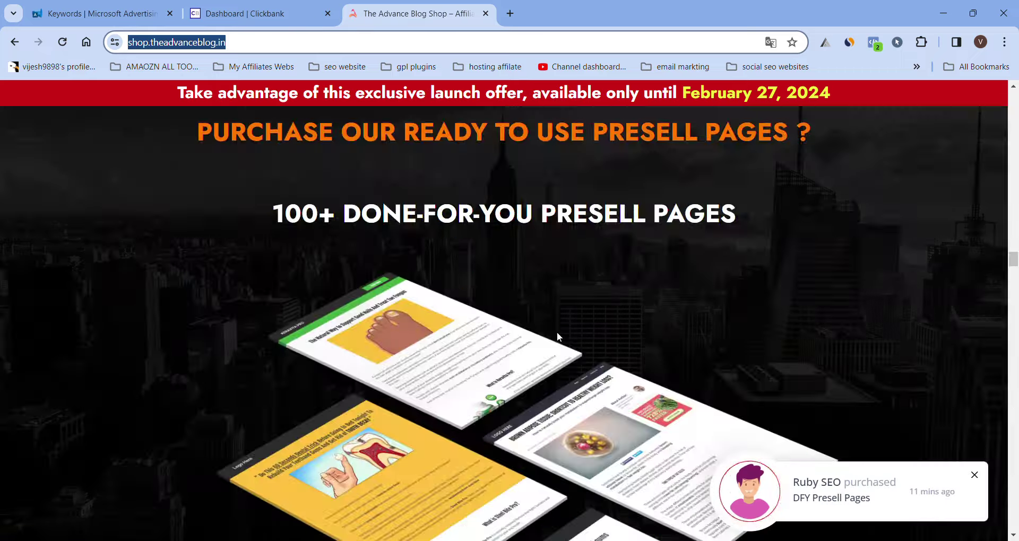
scroll(556, 336, "down", 20)
scroll(558, 336, "down", 20)
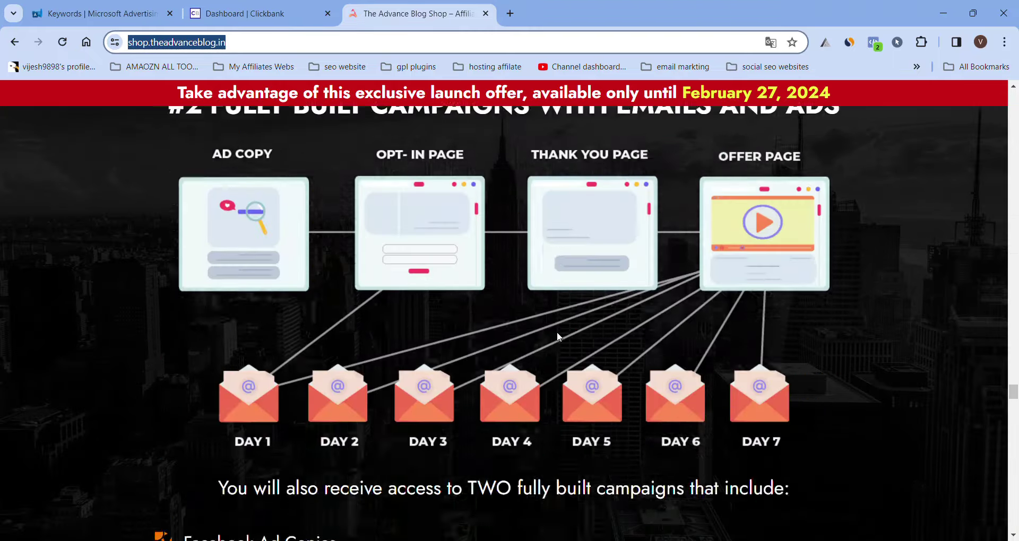
scroll(556, 332, "down", 15)
scroll(556, 332, "up", 5)
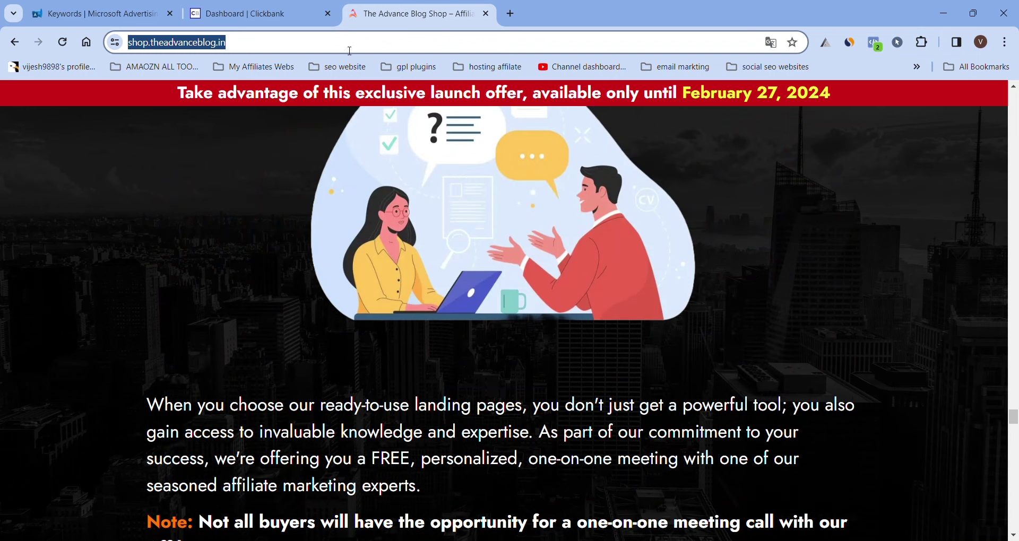
Step: Open the theadvanceblog.in forum in a new browser tab
left_click(523, 43)
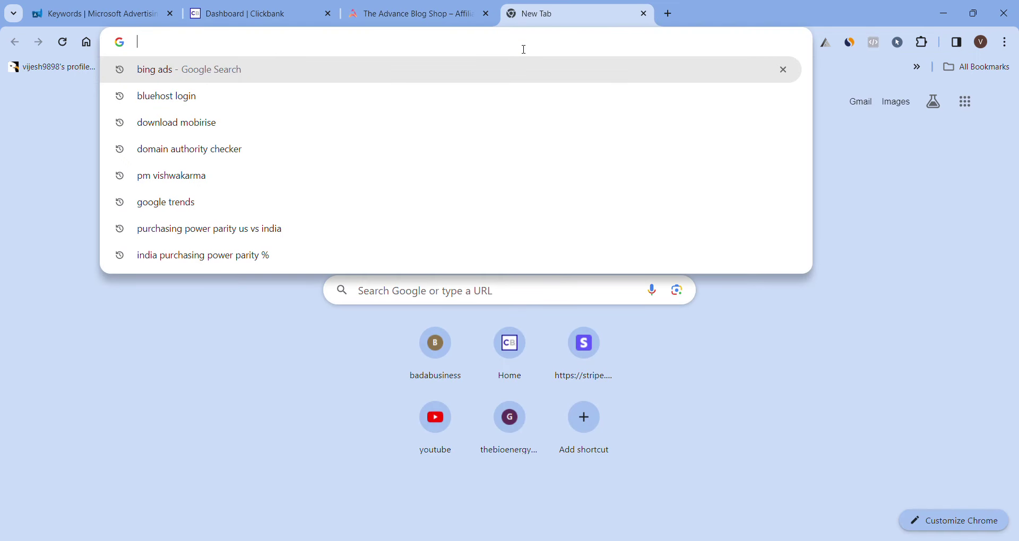
type("t")
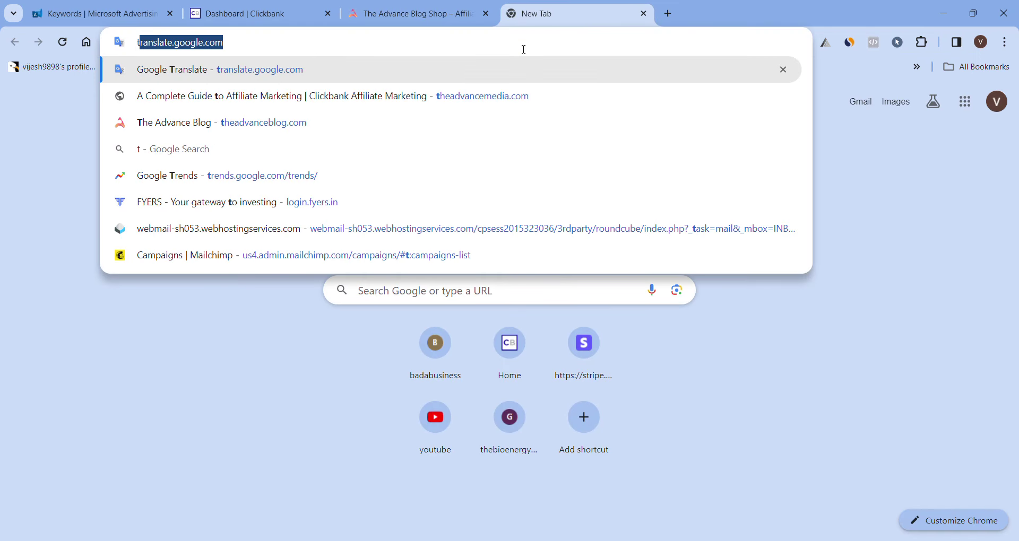
type("he")
key("Return")
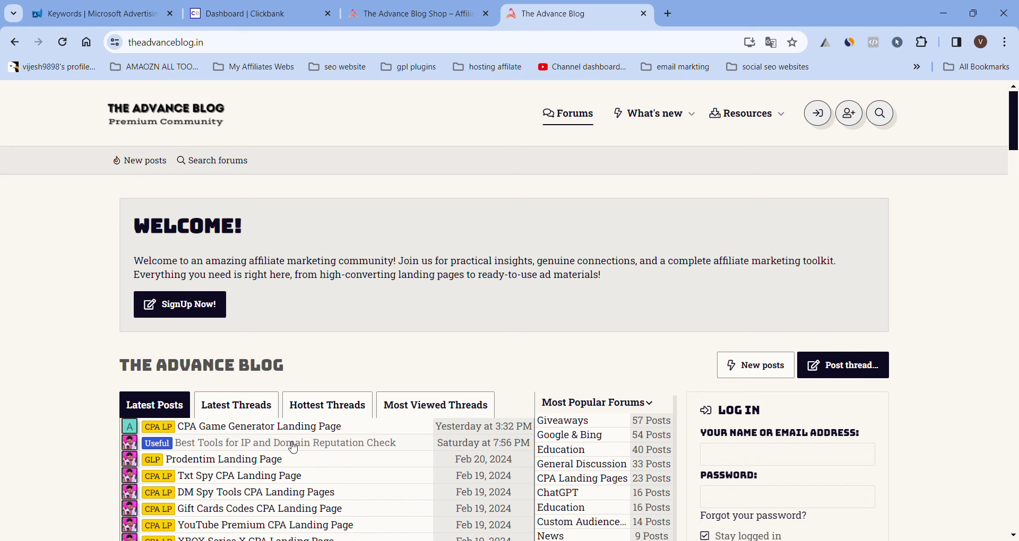
Step: Browse the forum's latest posts, preview the Tinder Premium and Gold landing page thread, and look over the community and ad sections
scroll(27, 407, "down", 1)
scroll(27, 407, "down", 3)
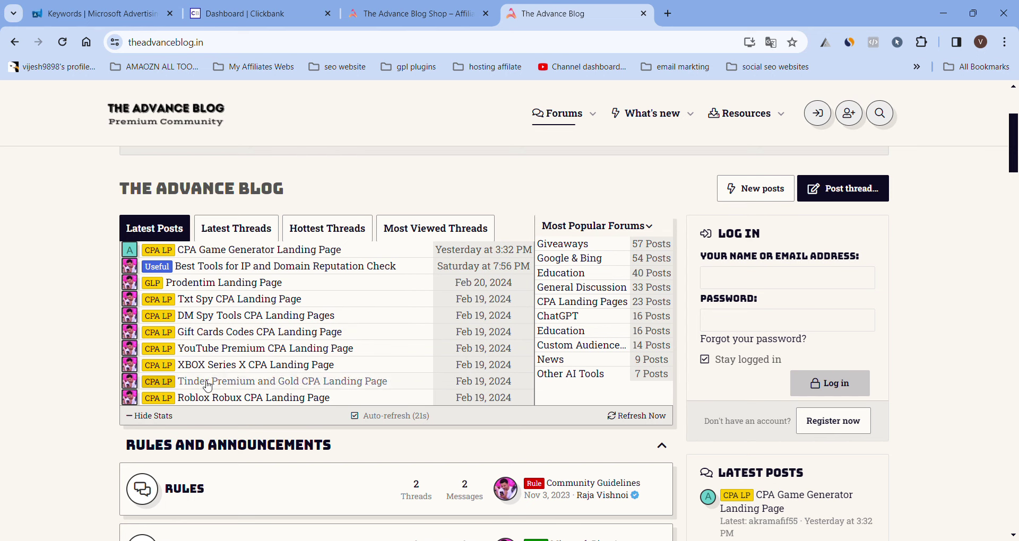
mouse_move(256, 385)
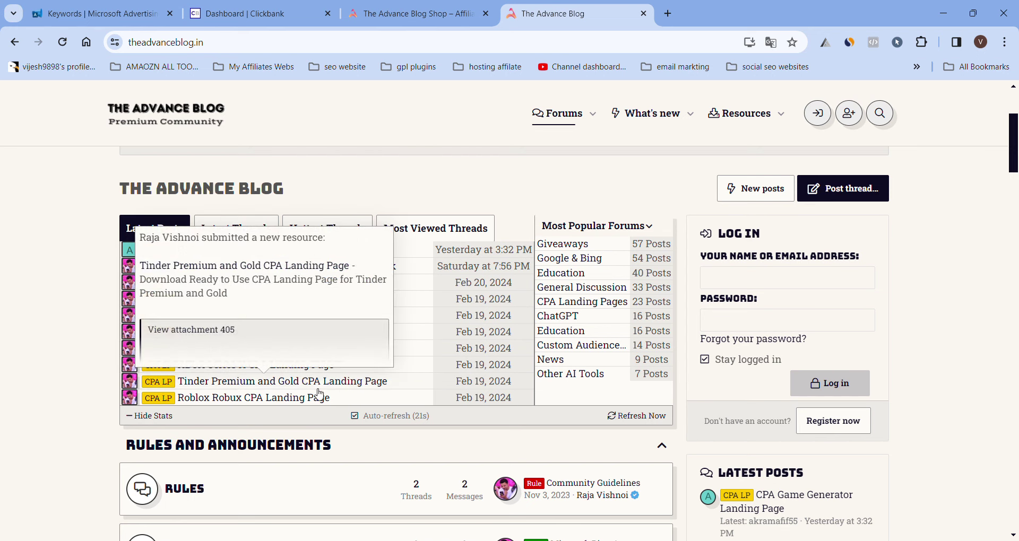
scroll(619, 386, "down", 9)
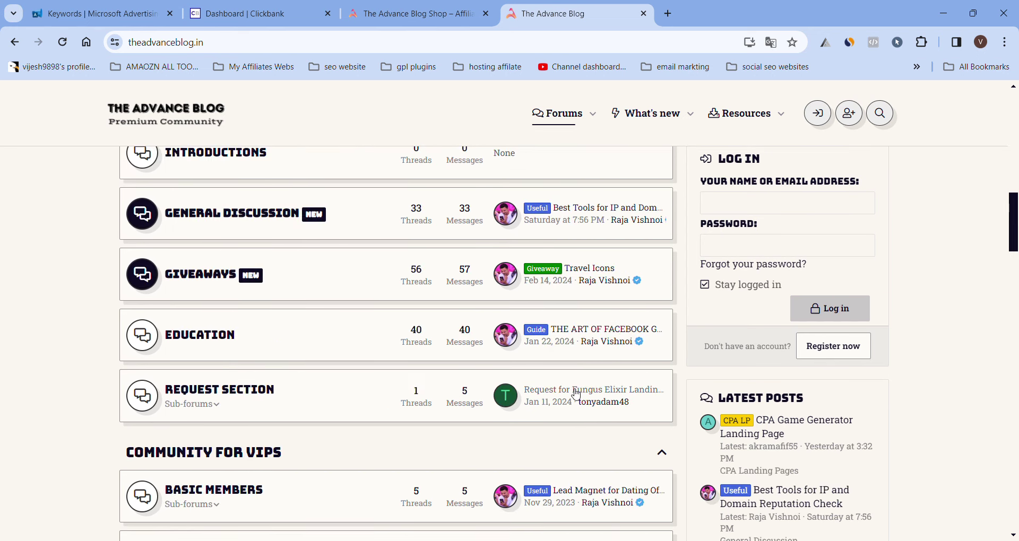
scroll(577, 395, "down", 5)
scroll(583, 371, "up", 6)
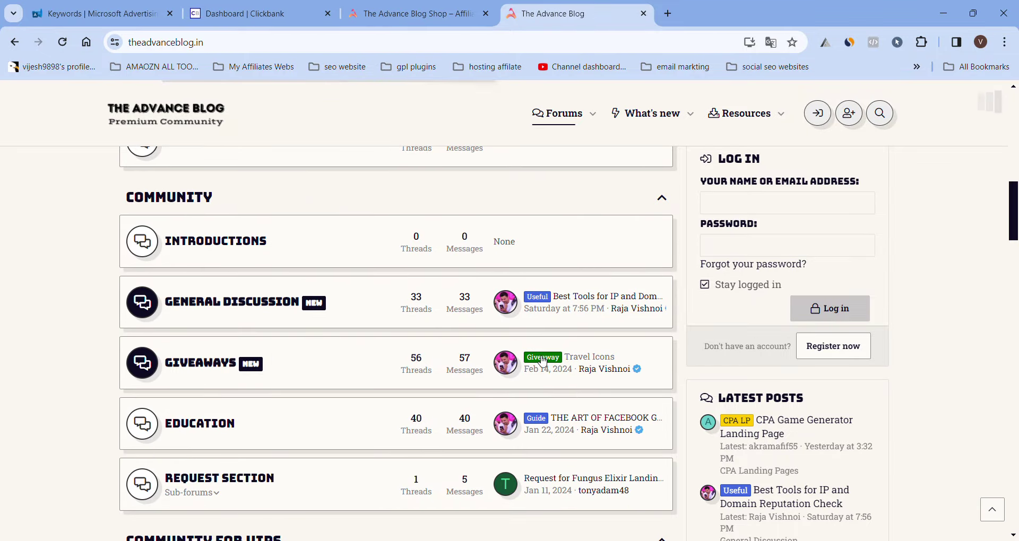
scroll(557, 361, "down", 15)
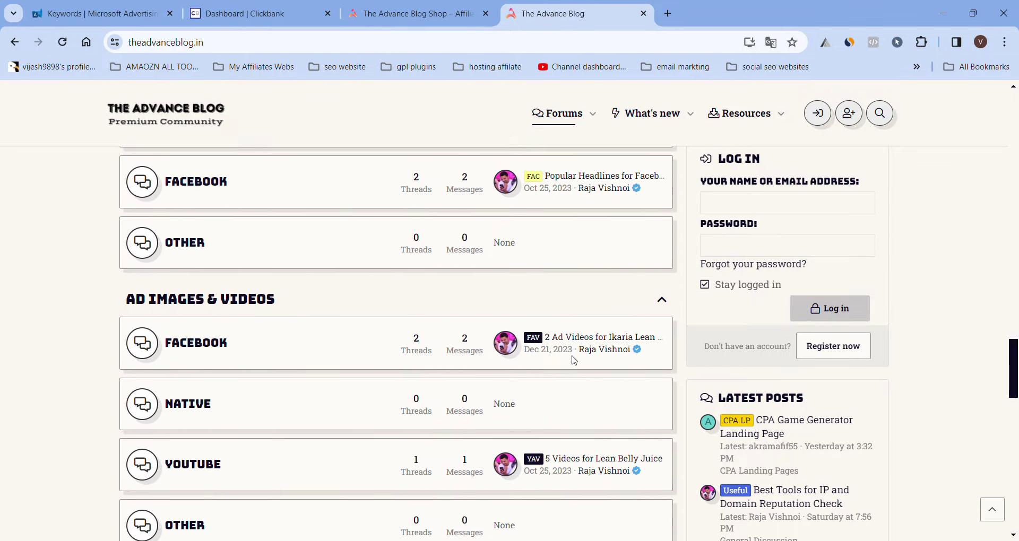
Step: Look over the forum's remaining ad, giveaway and VIP sections, then review the welcome message at the start of the page
scroll(918, 387, "down", 6)
scroll(964, 386, "up", 15)
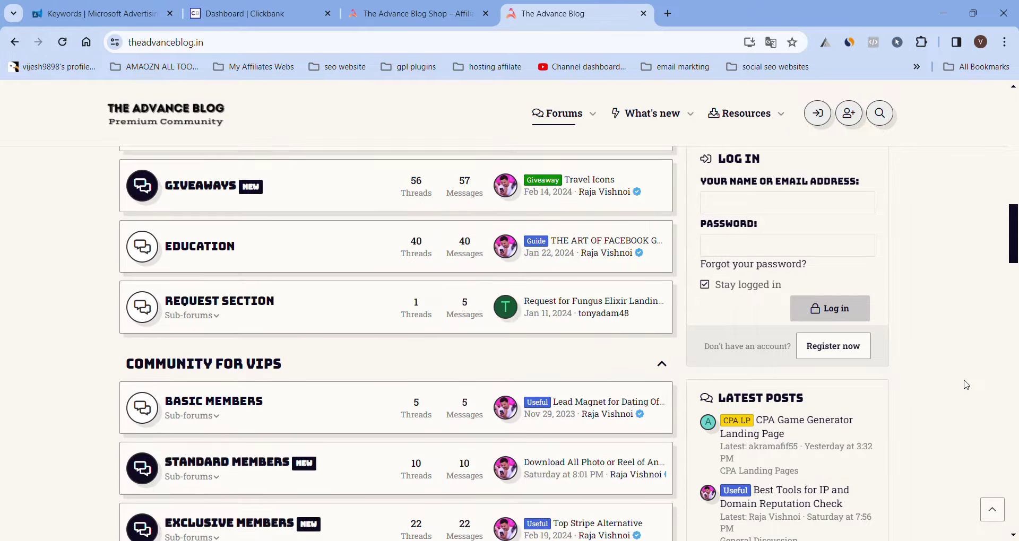
scroll(966, 385, "up", 10)
triple_click(213, 269)
left_click(407, 286)
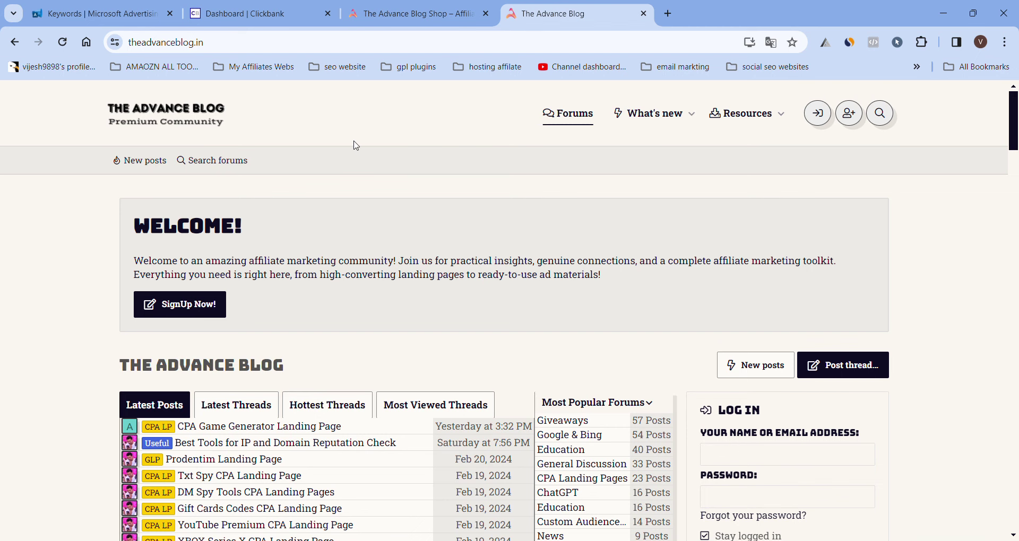
Step: Return to the shop's sales page and review the fully built campaigns section with its ad copy, opt-in page and email sequence
left_click(409, 14)
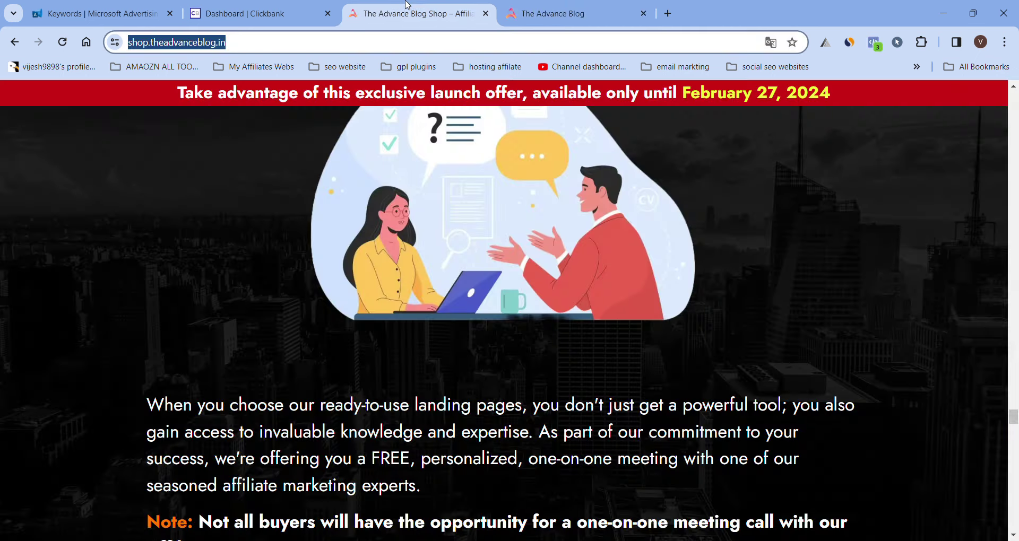
scroll(419, 244, "up", 3)
scroll(335, 235, "up", 5)
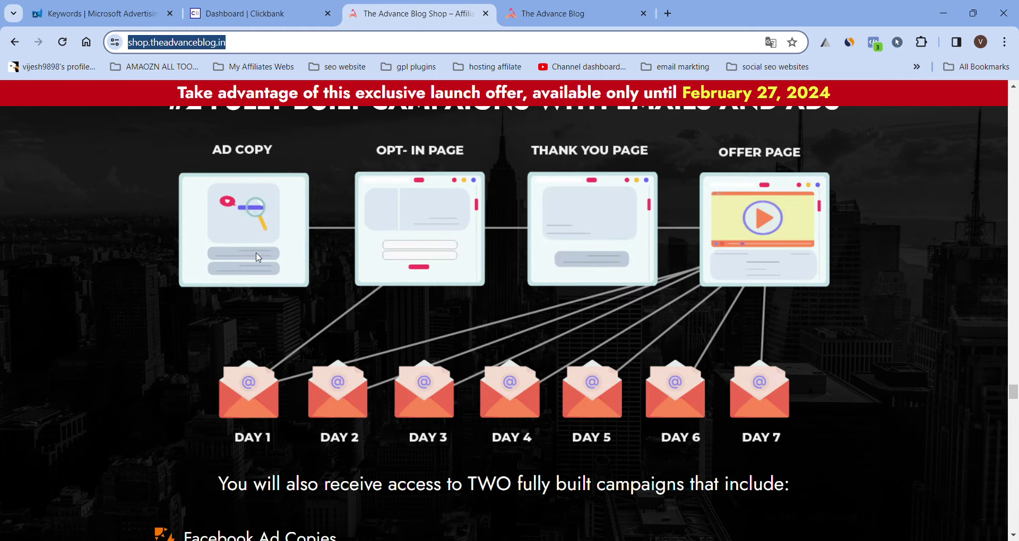
scroll(336, 235, "up", 3)
Step: Switch to Microsoft Advertising and review the Sugar Defender campaign's keyword list
left_click(266, 5)
left_click(58, 8)
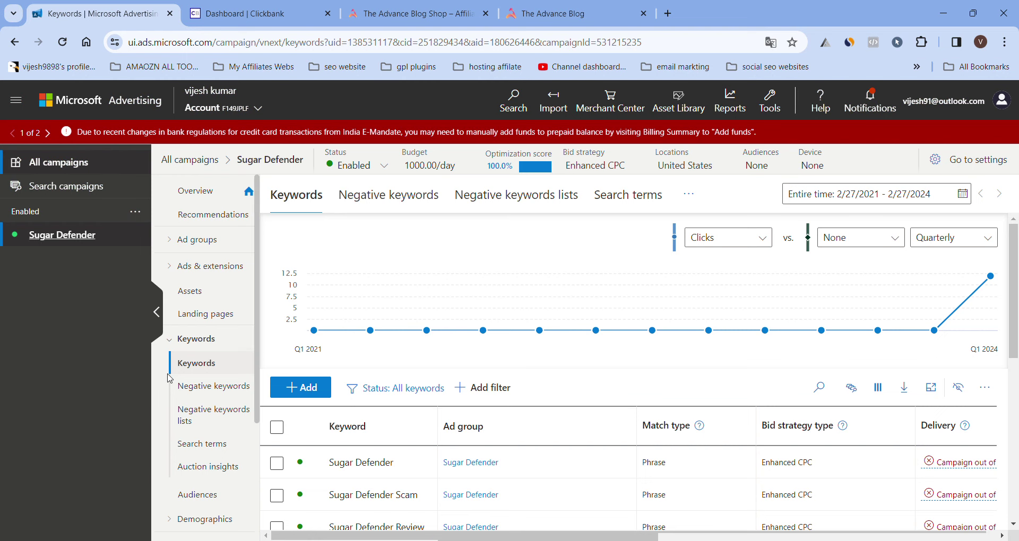
scroll(431, 384, "down", 3)
scroll(424, 371, "down", 4)
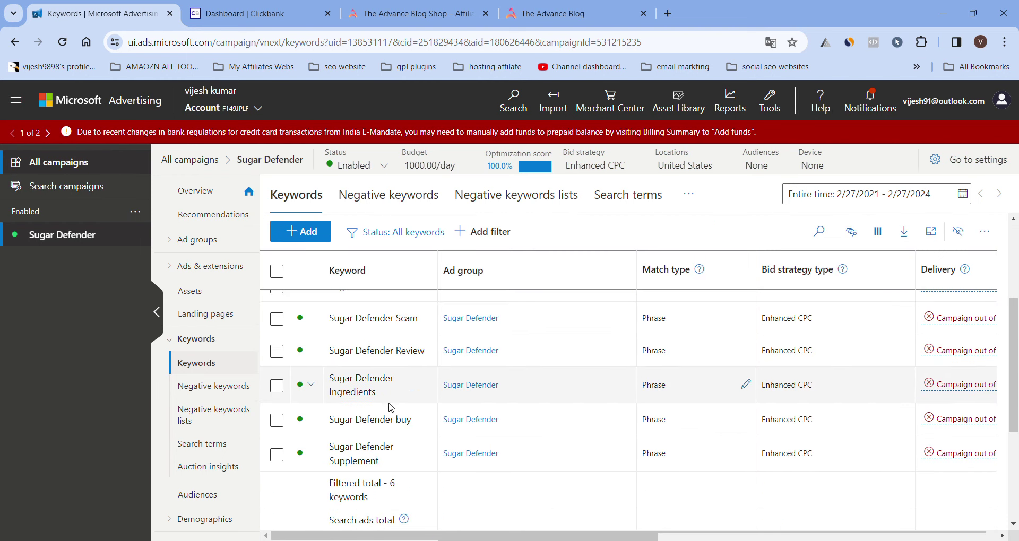
scroll(394, 427, "up", 5)
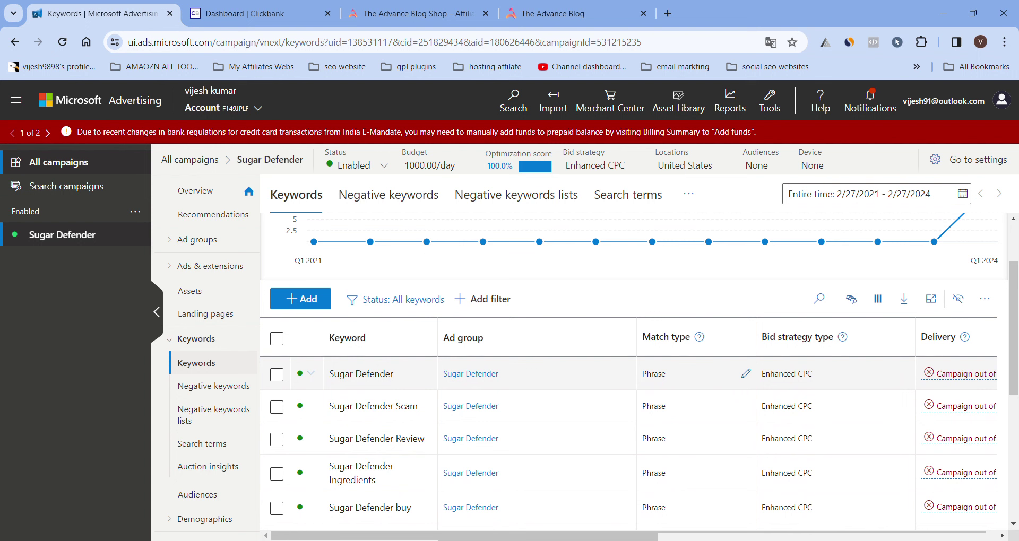
scroll(552, 333, "up", 2)
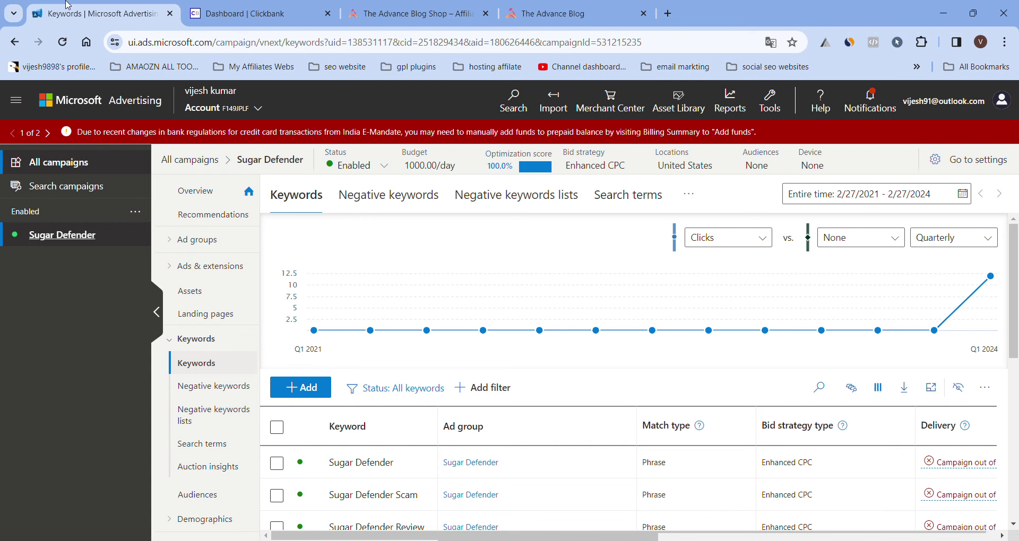
Step: Switch to the ClickBank dashboard and check the combined earnings for 02/26/2024 in the chart
left_click(260, 13)
mouse_move(916, 365)
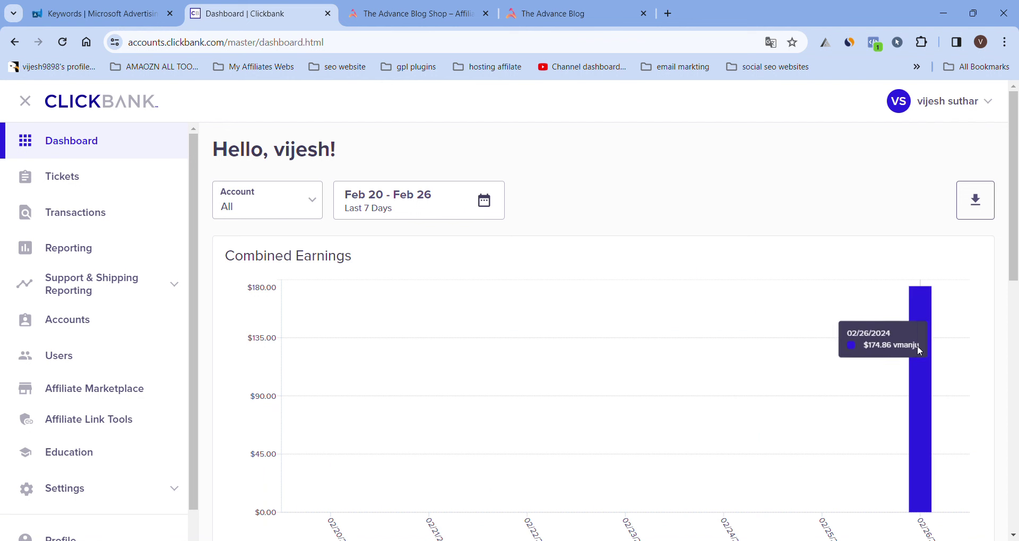
scroll(914, 351, "down", 3)
scroll(463, 362, "up", 3)
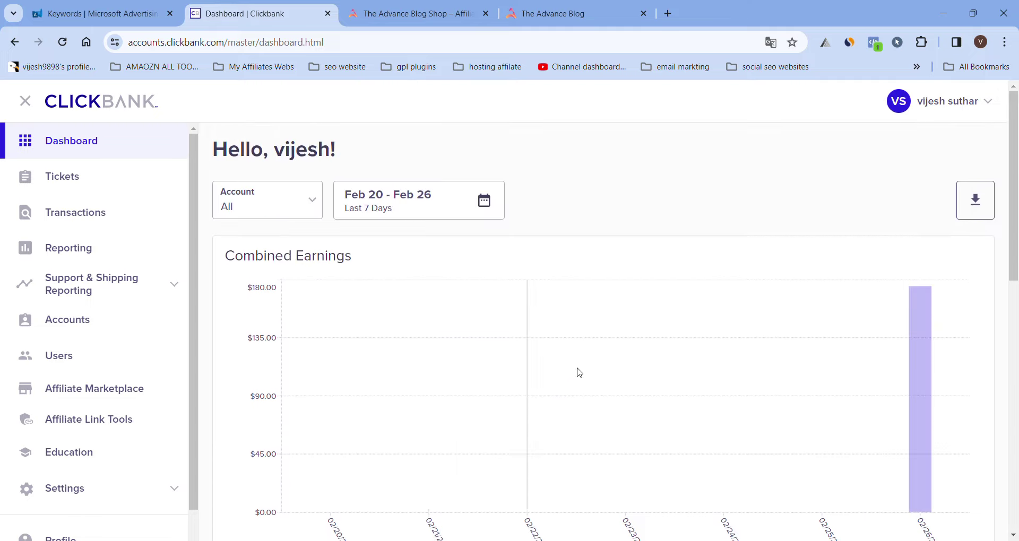
mouse_move(933, 386)
Step: Open the last account listed under Sales by Account on the ClickBank dashboard
left_click(154, 7)
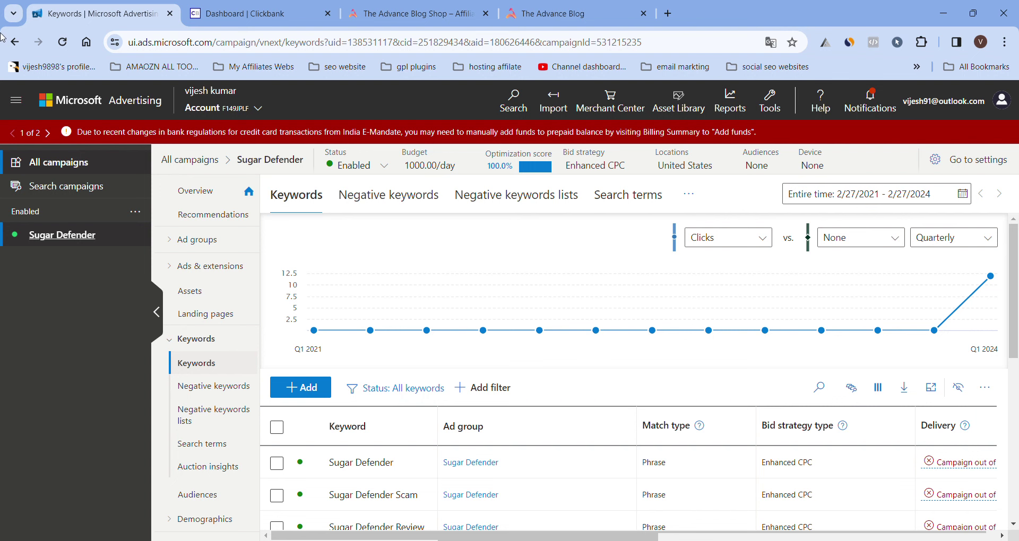
key("ctrl+Tab")
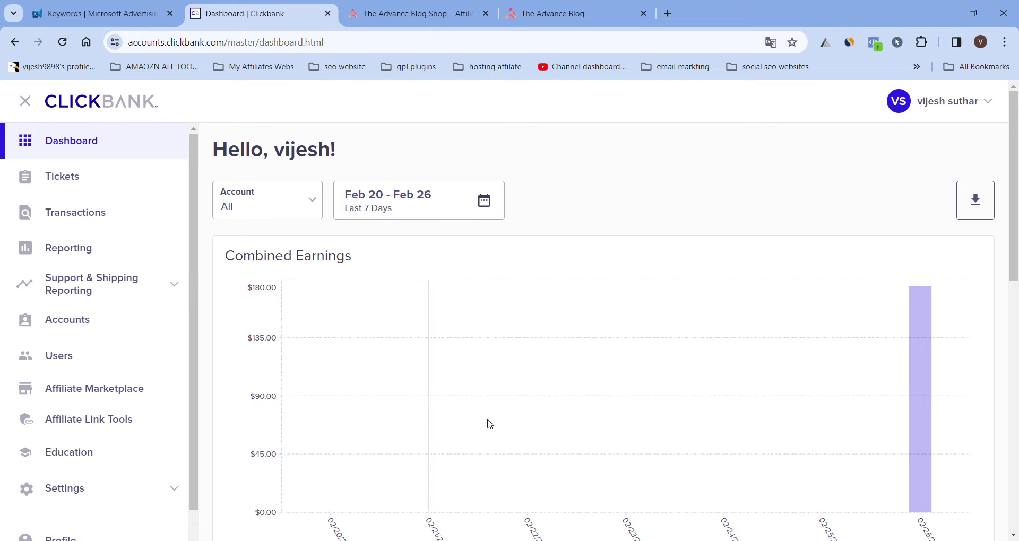
scroll(486, 419, "down", 10)
scroll(484, 416, "up", 3)
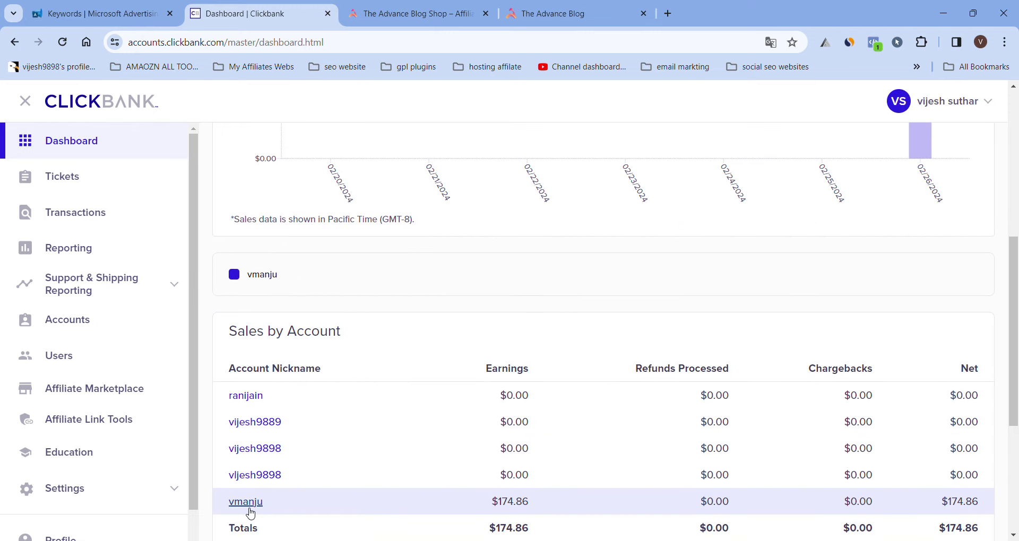
left_click(246, 507)
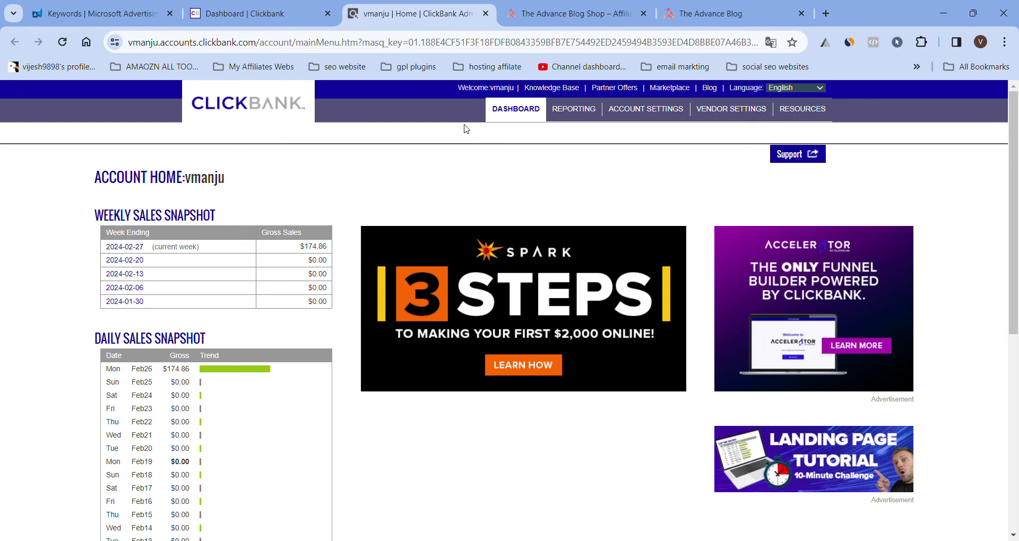
Step: Open the ClickBank Marketplace's Top Offers and examine the gravity score and average earnings per conversion of Sugar Defender
left_click(658, 90)
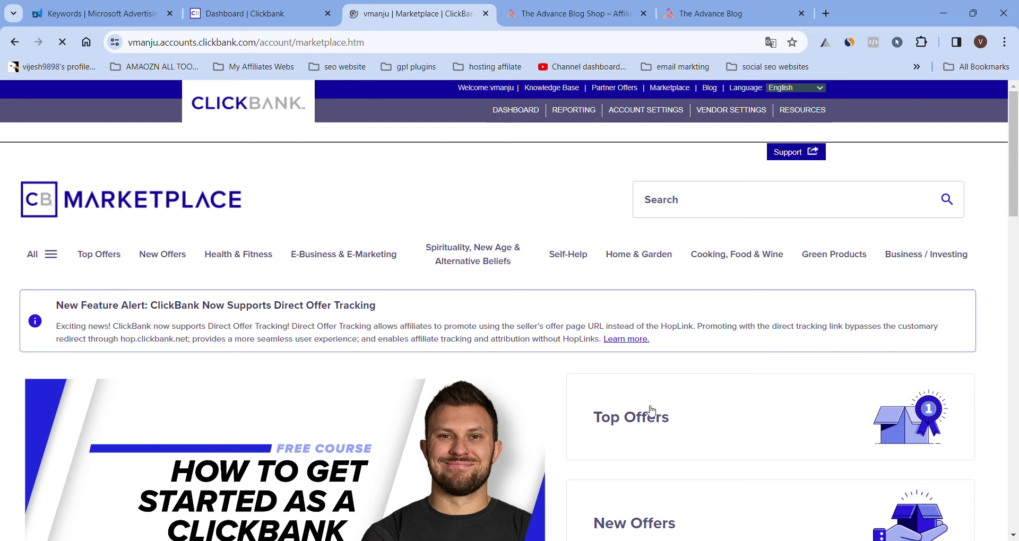
left_click(652, 413)
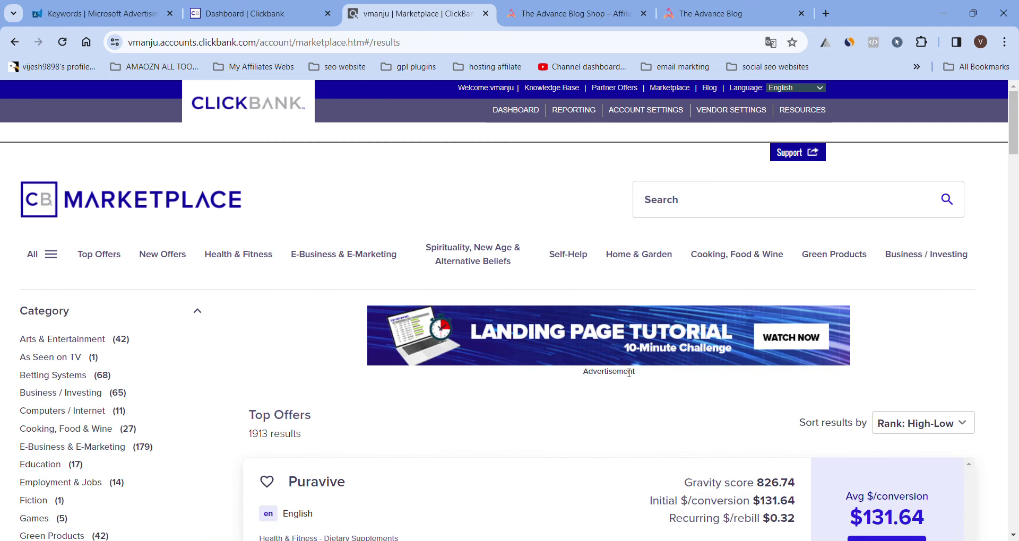
scroll(628, 373, "down", 3)
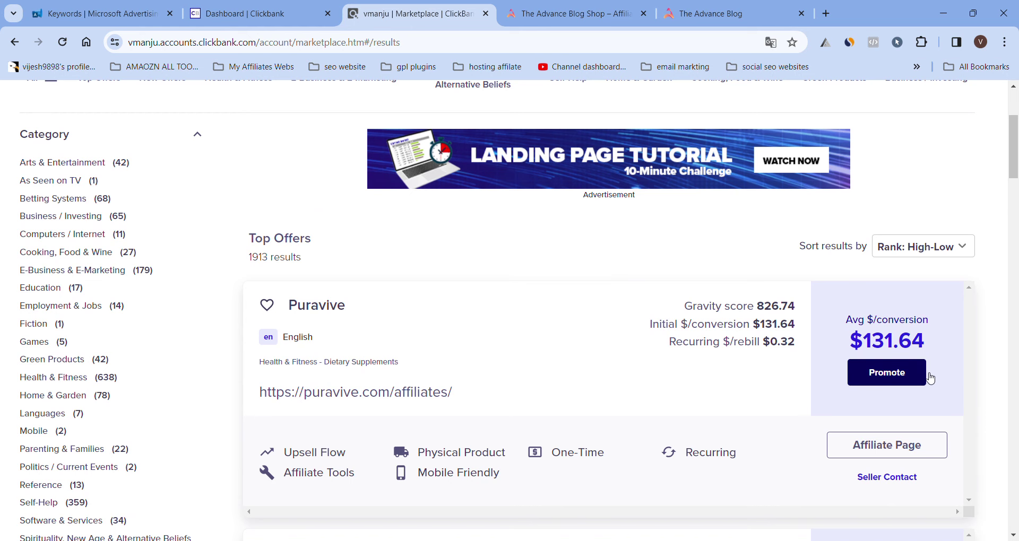
scroll(541, 330, "down", 6)
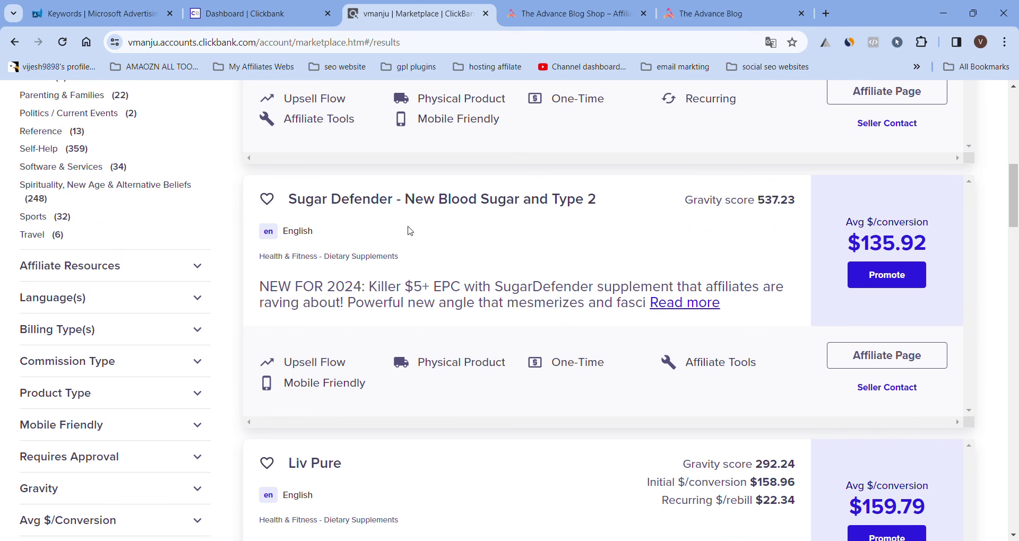
mouse_move(785, 209)
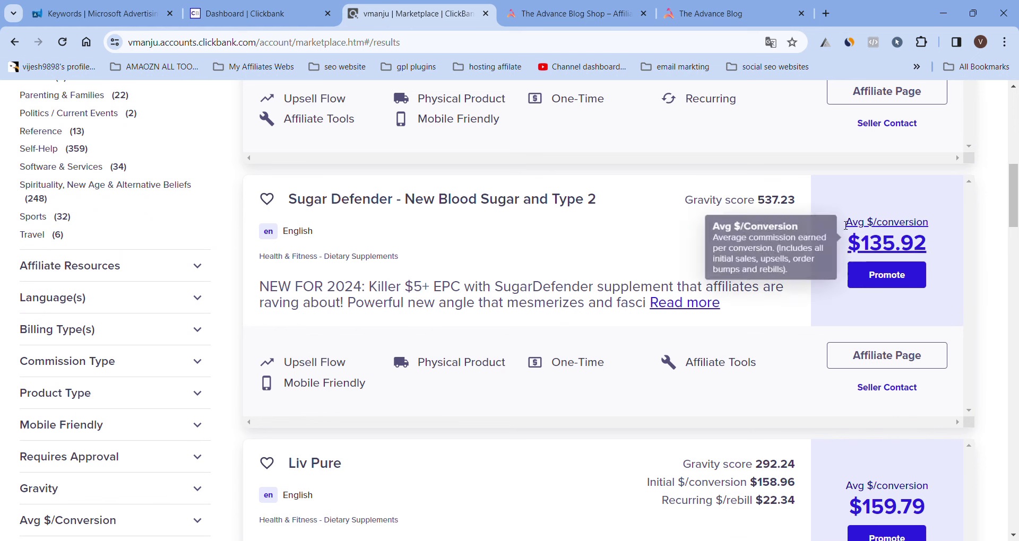
scroll(713, 278, "down", 3)
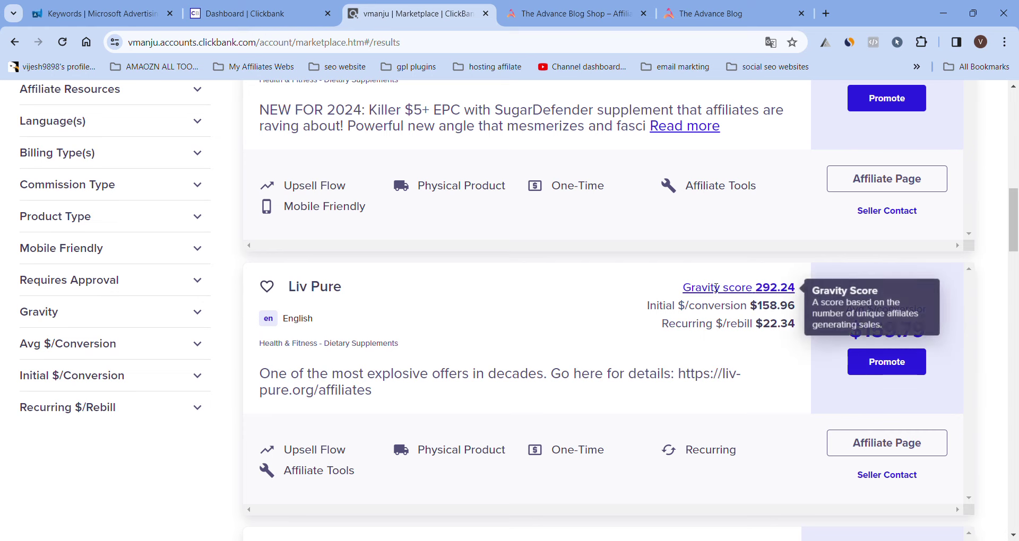
Step: Go to page 2 of the Top Offers and look through its products and their average earnings per conversion
scroll(714, 280, "down", 20)
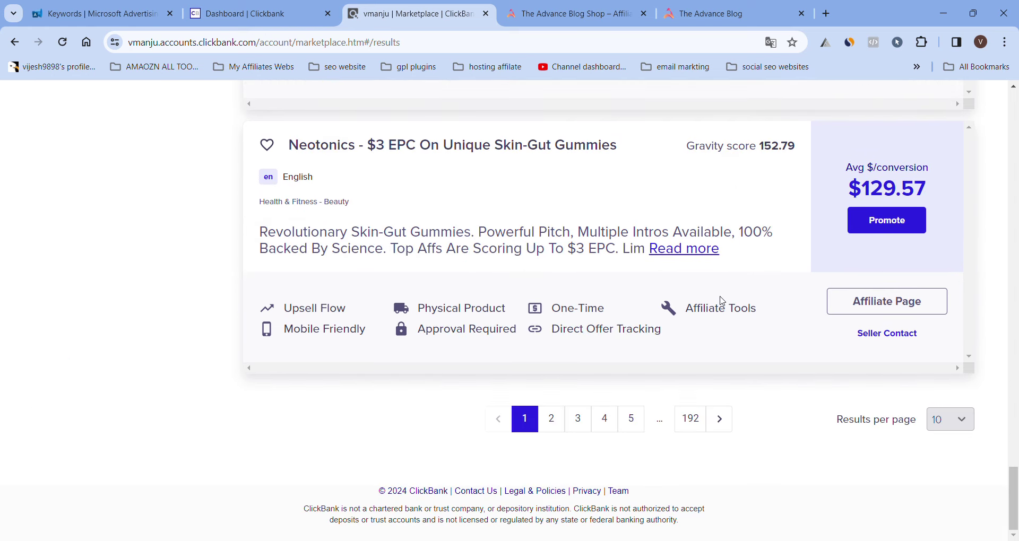
left_click(552, 419)
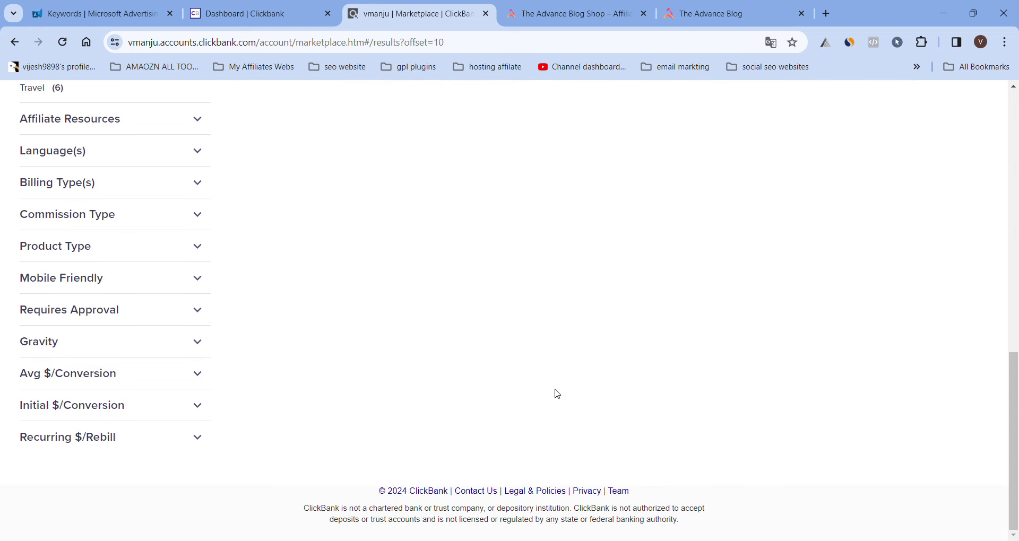
scroll(560, 388, "down", 6)
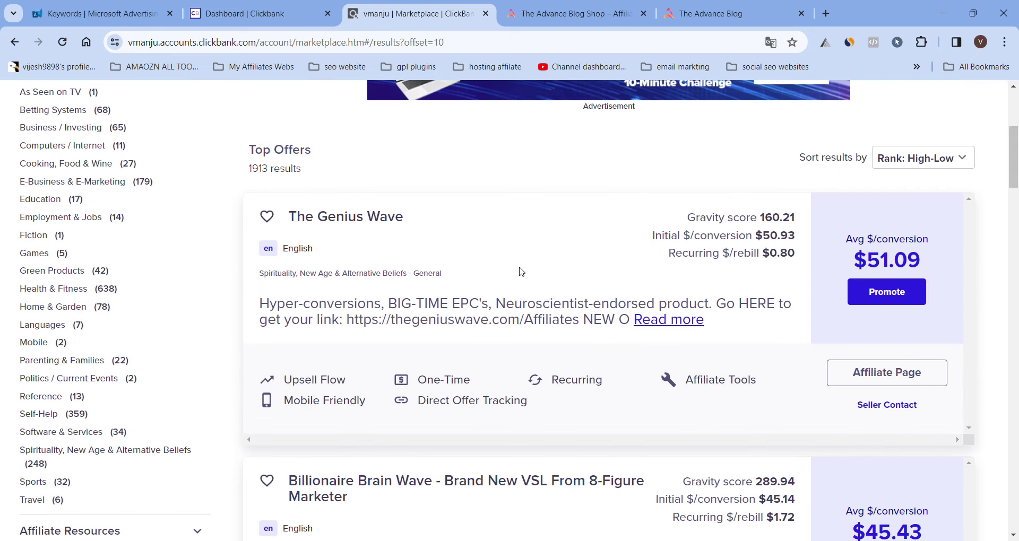
scroll(709, 265, "down", 5)
scroll(710, 266, "down", 20)
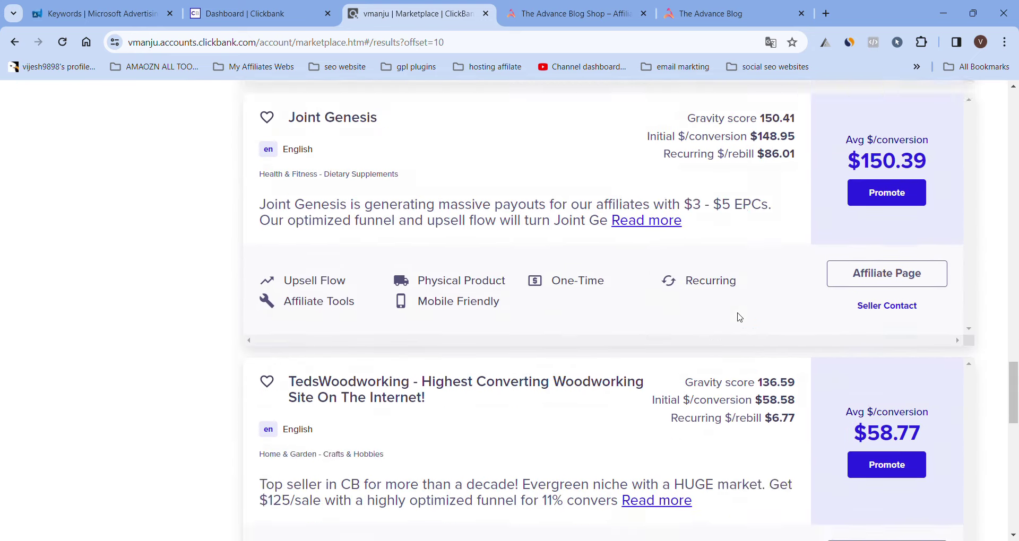
scroll(903, 354, "up", 2)
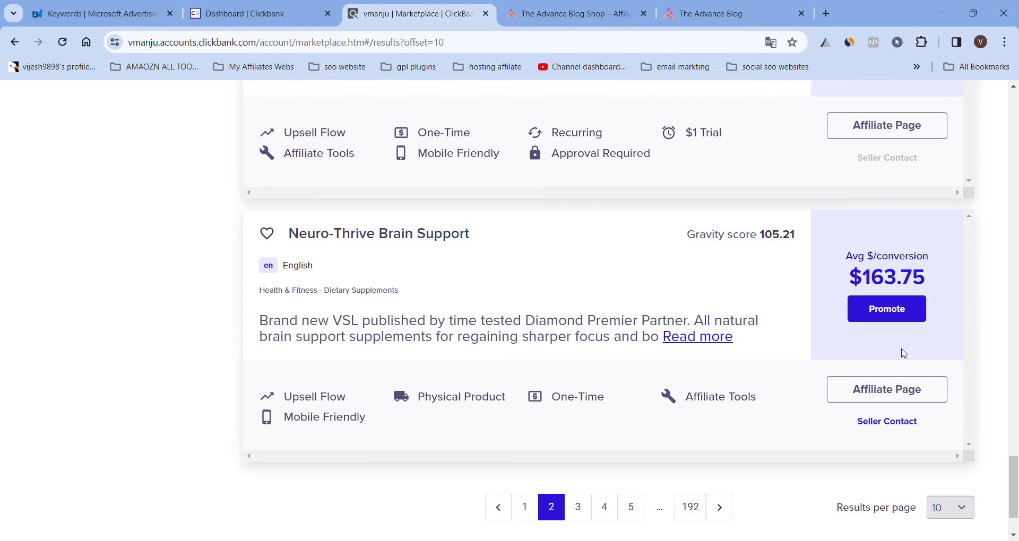
Step: Go to page 3 of the Top Offers and compare the offers' gravity scores and average earnings down to The Divine Prayer
left_click(588, 508)
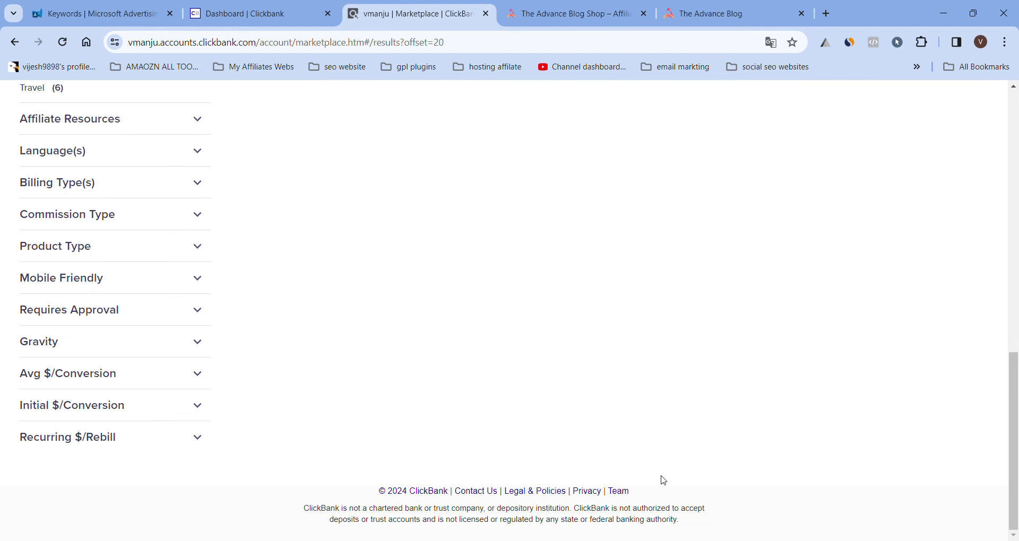
scroll(849, 345, "down", 5)
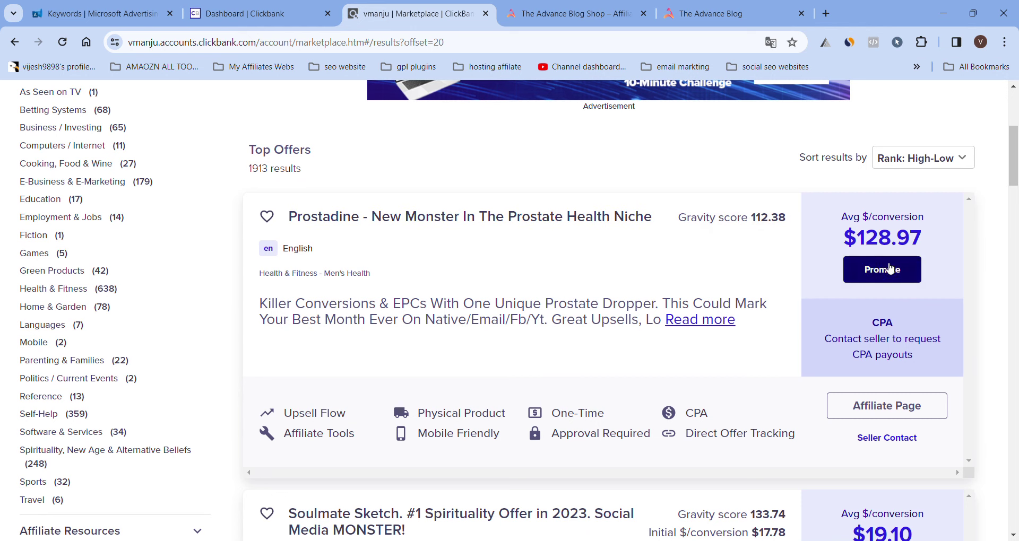
scroll(942, 274, "down", 6)
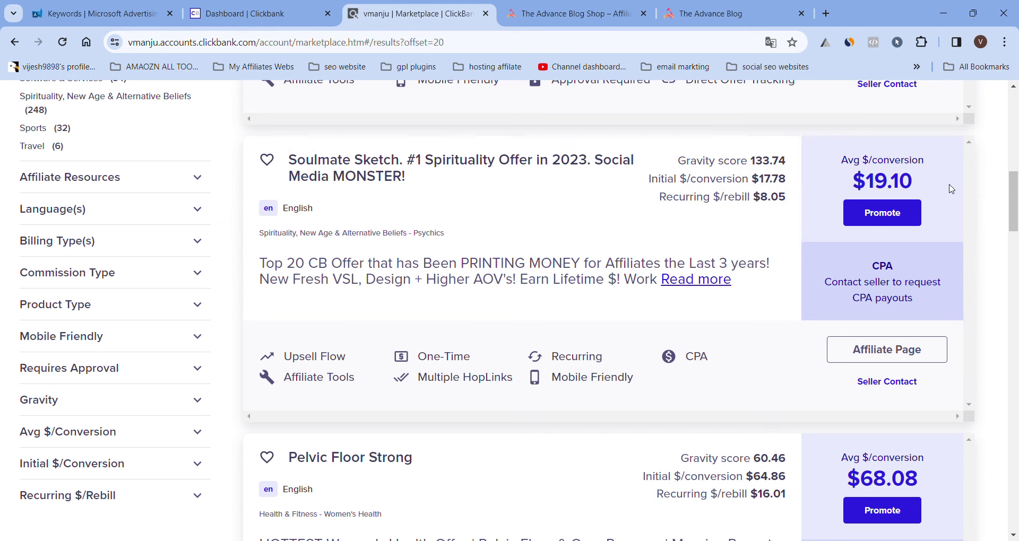
scroll(952, 189, "down", 3)
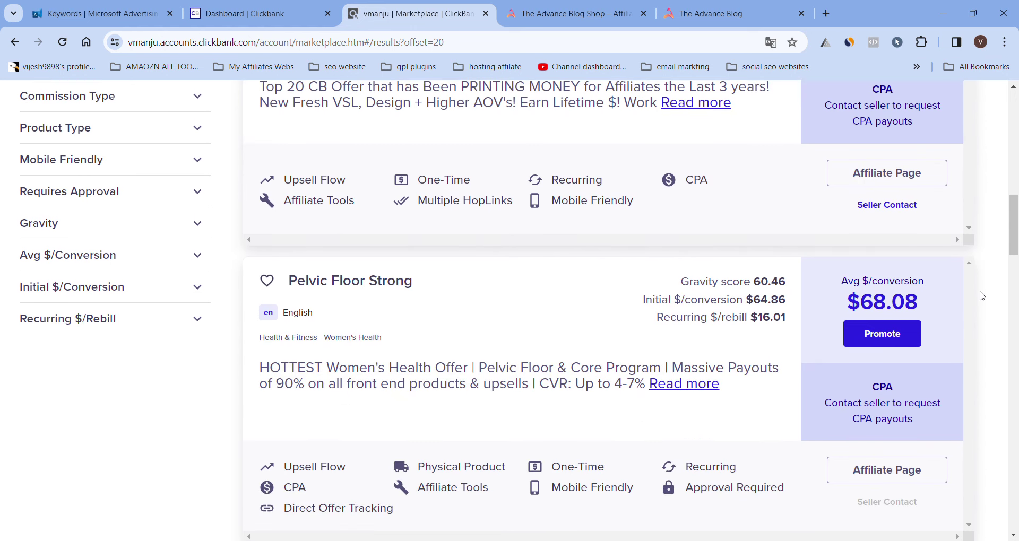
scroll(981, 296, "down", 7)
scroll(982, 297, "down", 3)
scroll(982, 297, "up", 1)
scroll(982, 296, "down", 7)
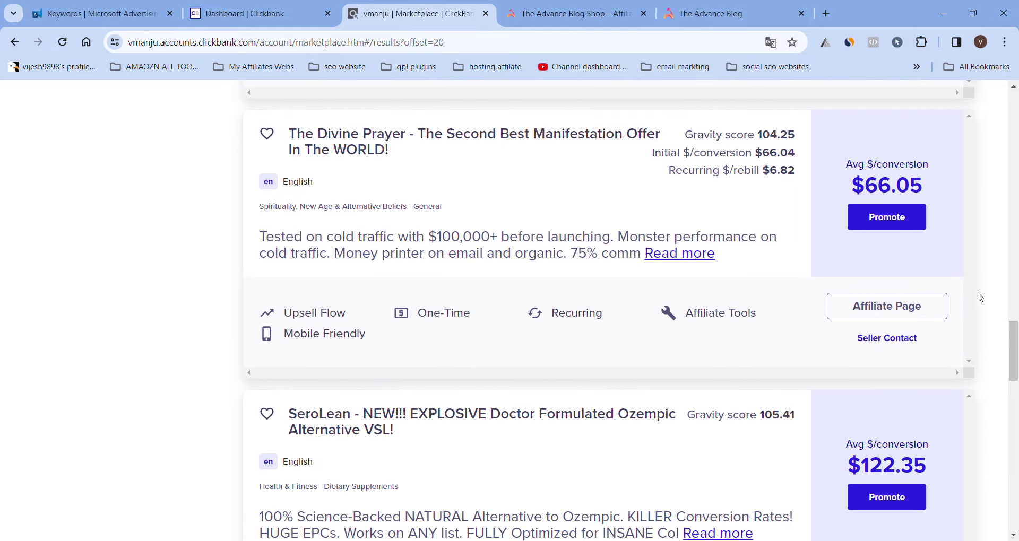
Step: Open The Divine Prayer's offer page in a new background tab and look through the remaining page 3 offers
mouse_move(757, 151)
middle_click(453, 139)
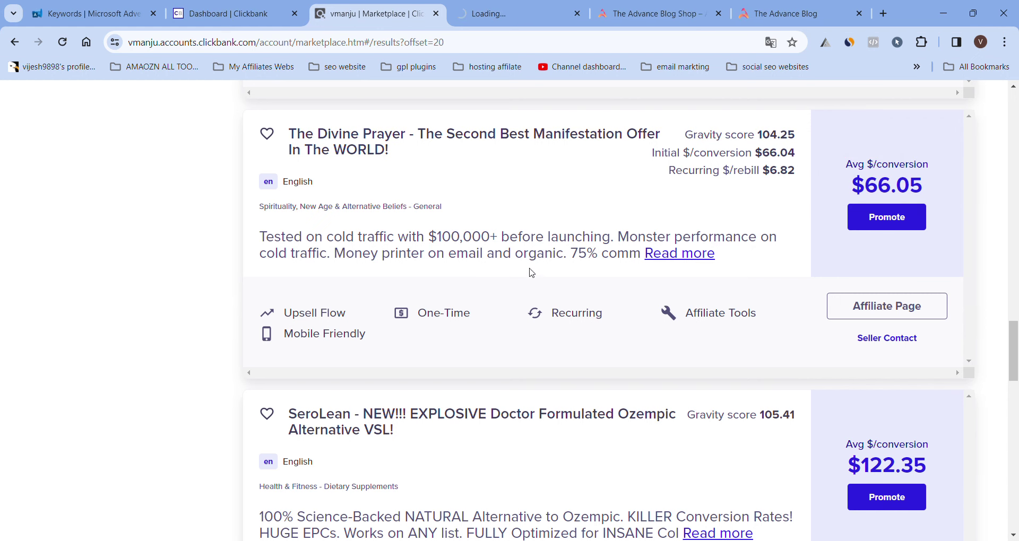
scroll(523, 334, "down", 1)
scroll(838, 391, "down", 3)
scroll(838, 392, "down", 9)
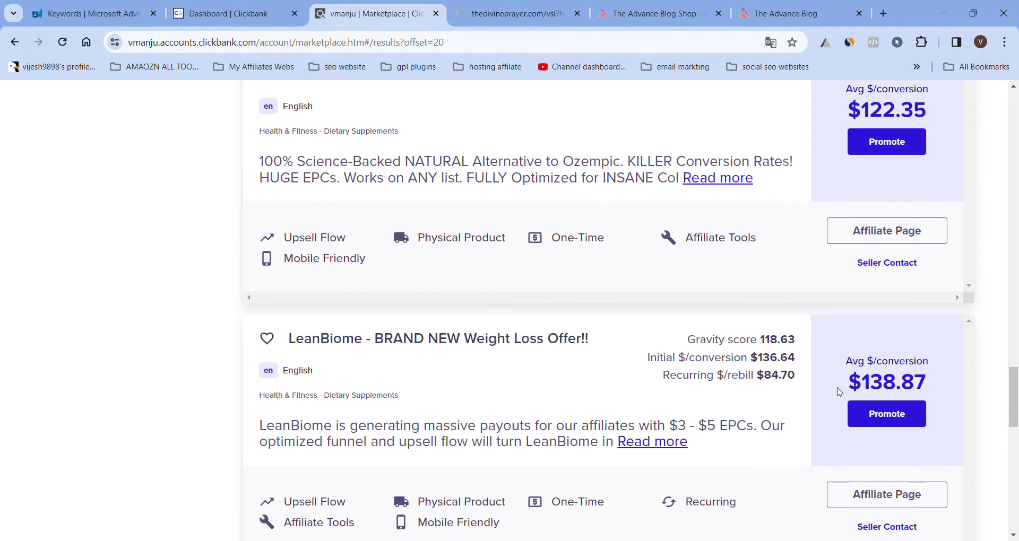
scroll(839, 393, "down", 2)
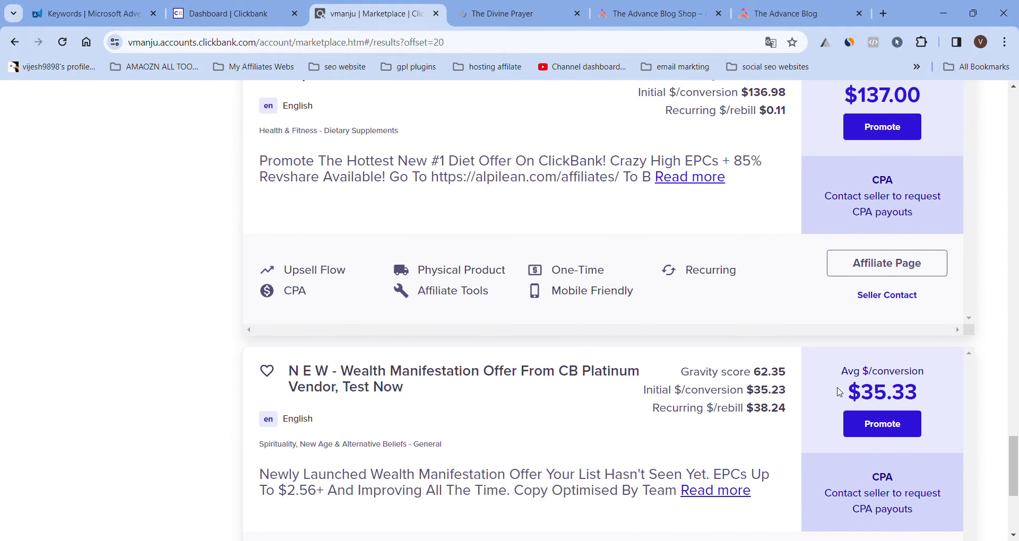
scroll(493, 266, "down", 3)
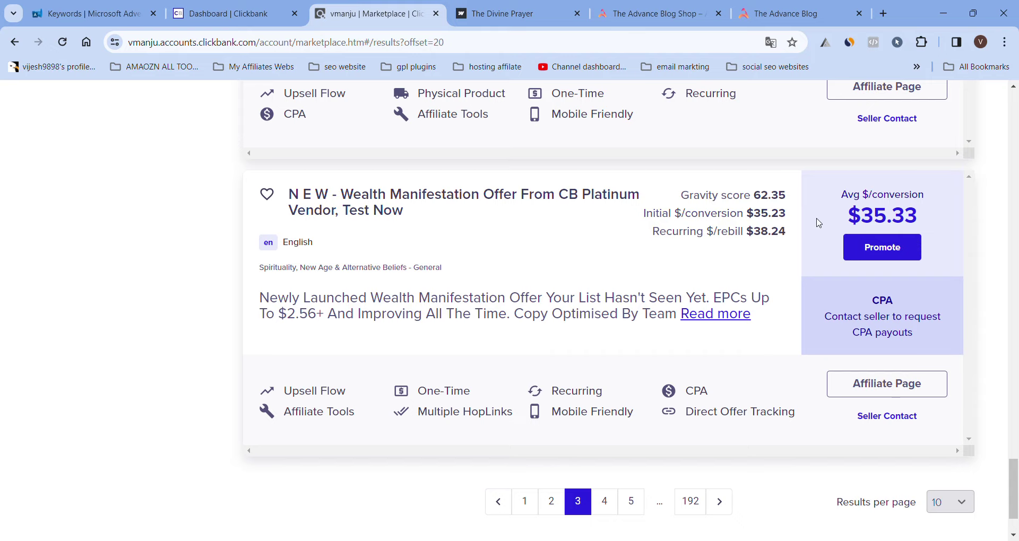
scroll(833, 265, "up", 12)
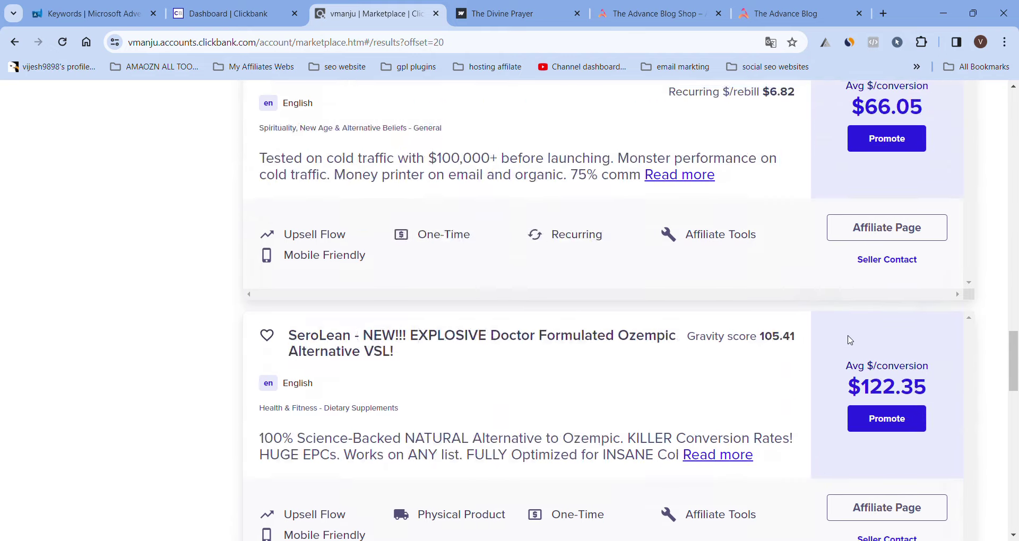
Step: Return to page 2 of the Top Offers and look through its products, stopping at the Numerologist.com offer
scroll(850, 340, "up", 15)
scroll(871, 313, "down", 3)
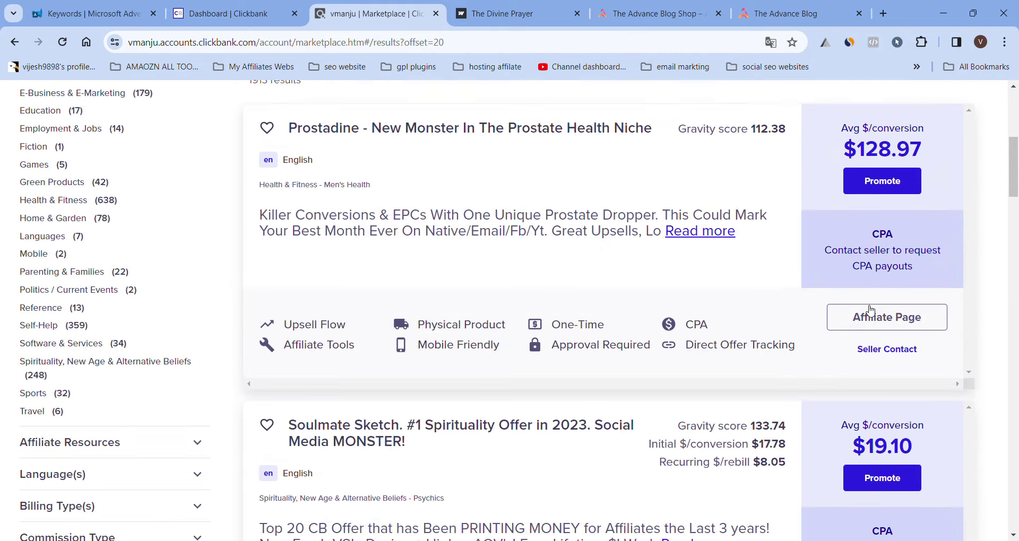
scroll(870, 311, "down", 20)
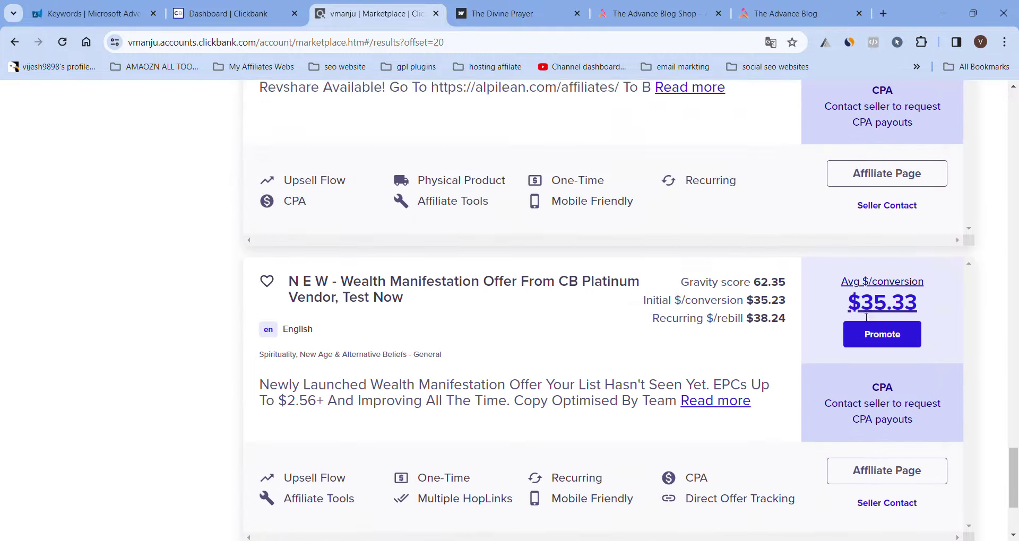
scroll(866, 317, "down", 5)
left_click(557, 422)
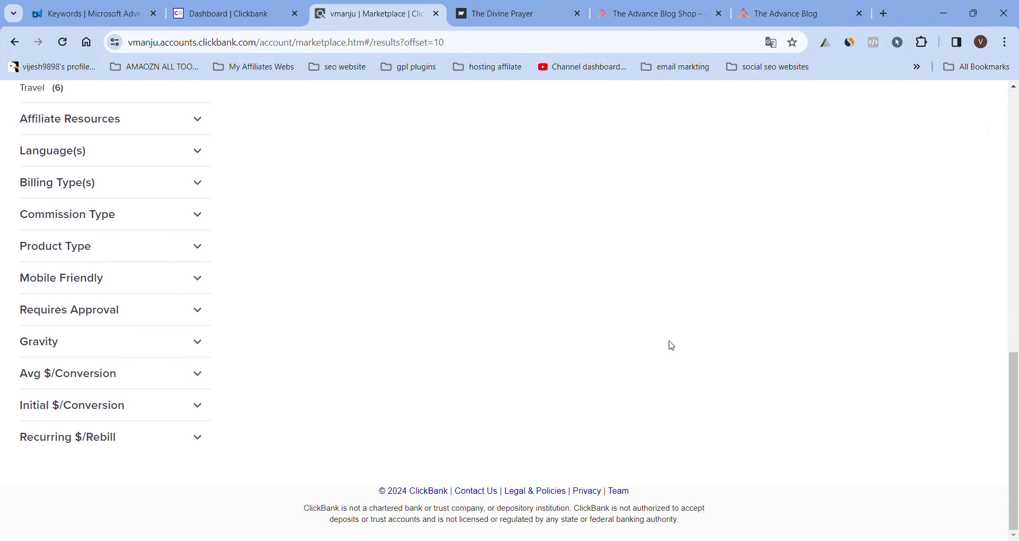
scroll(790, 342, "down", 7)
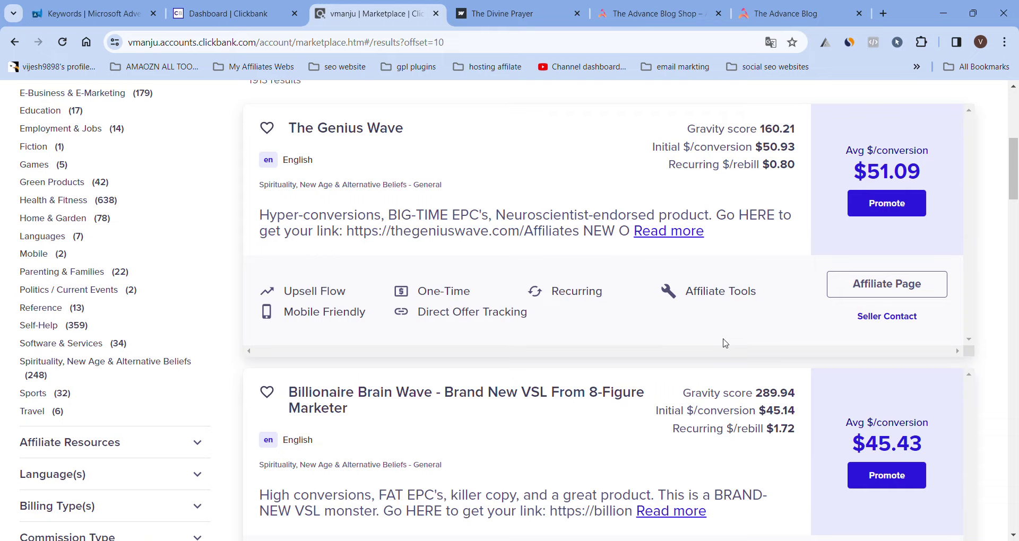
scroll(724, 342, "down", 20)
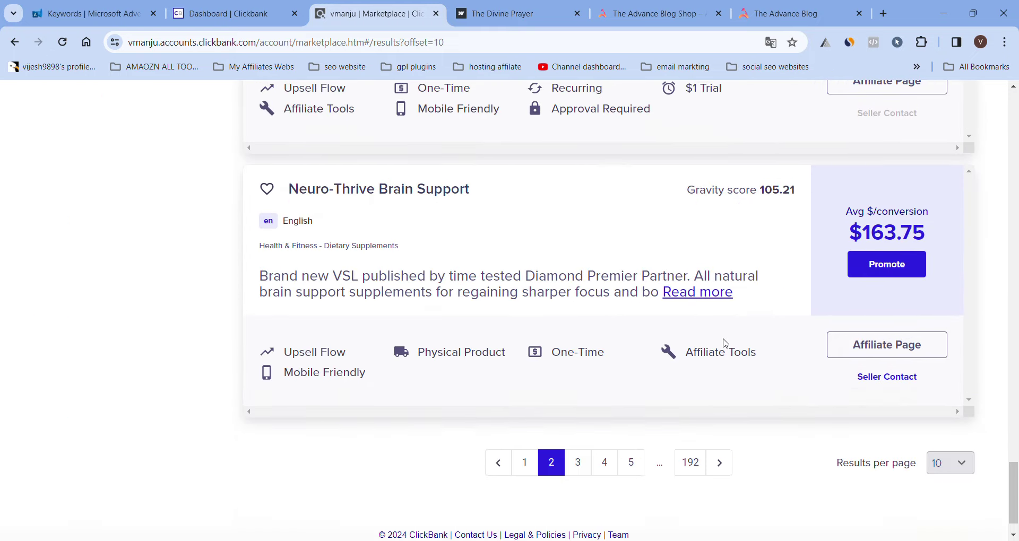
scroll(724, 342, "up", 8)
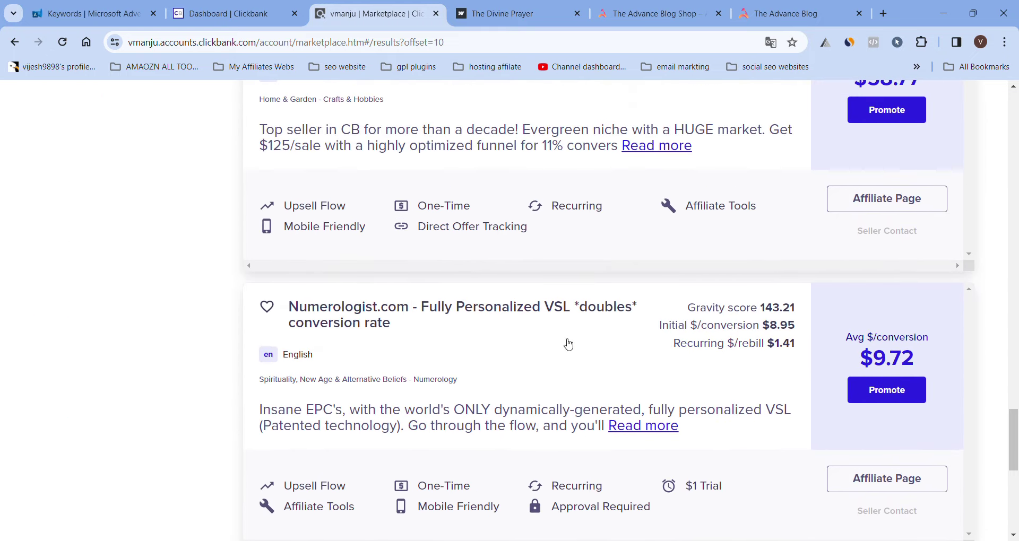
Step: Open the Numerologist.com offer page in a new tab and view it along with The Divine Prayer's sales page
mouse_move(725, 306)
middle_click(374, 318)
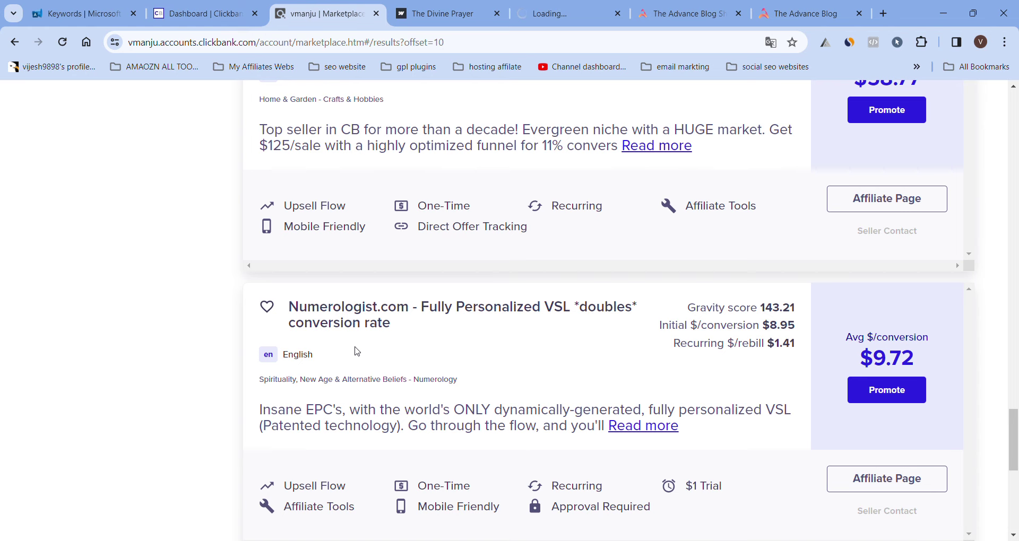
left_click(553, 10)
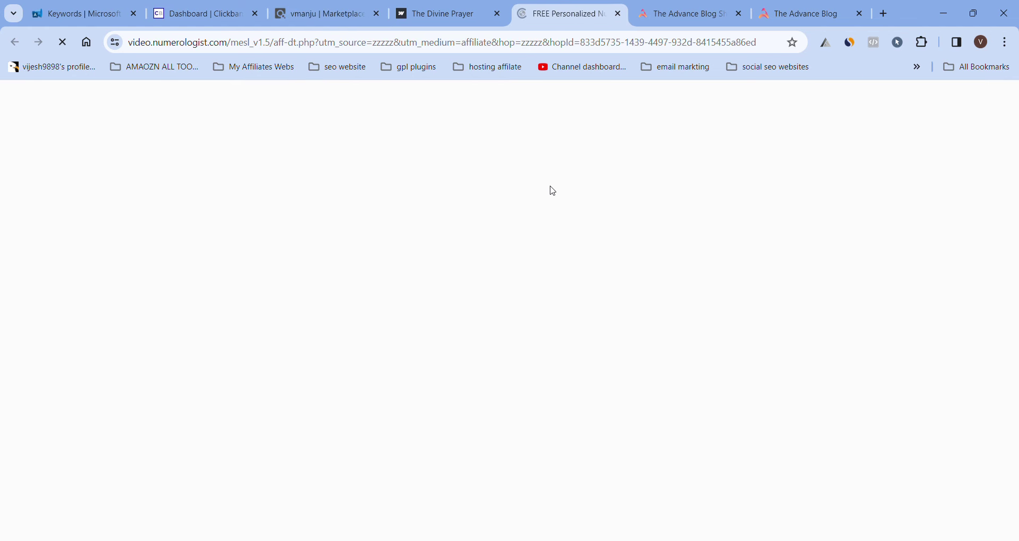
left_click(427, 12)
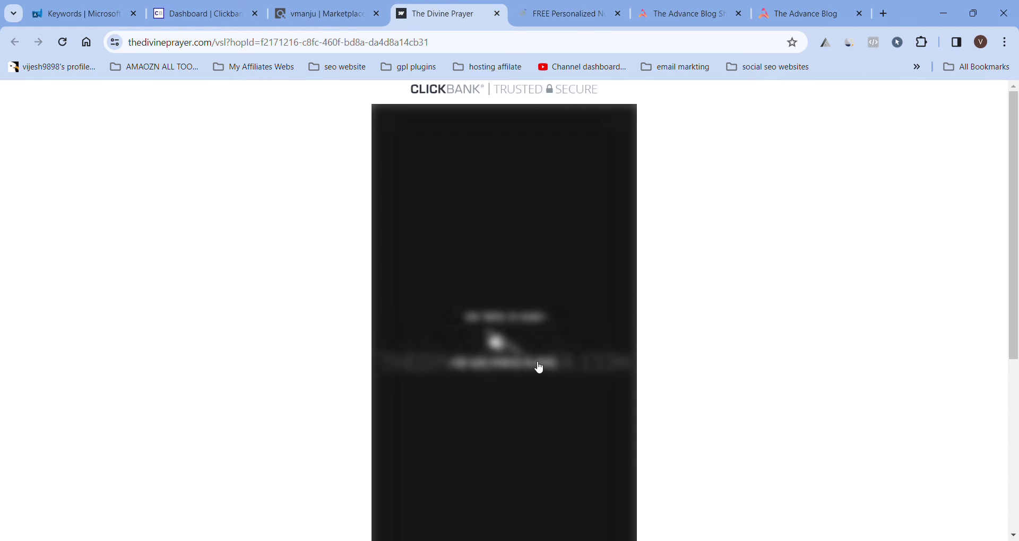
scroll(539, 368, "down", 5)
scroll(535, 366, "up", 5)
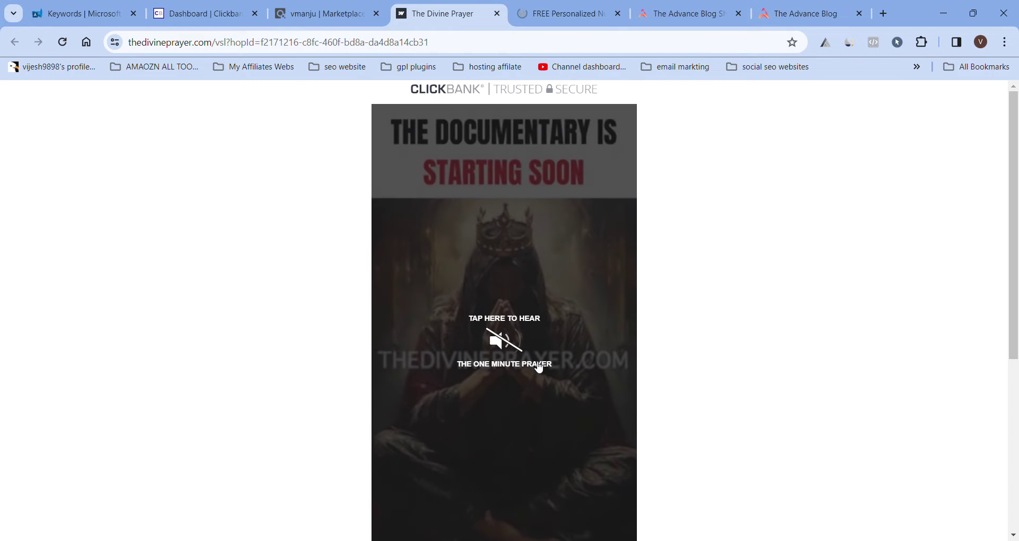
Step: Go back to the ClickBank Marketplace results and examine the gravity score of the TedsWoodworking offer
left_click(334, 6)
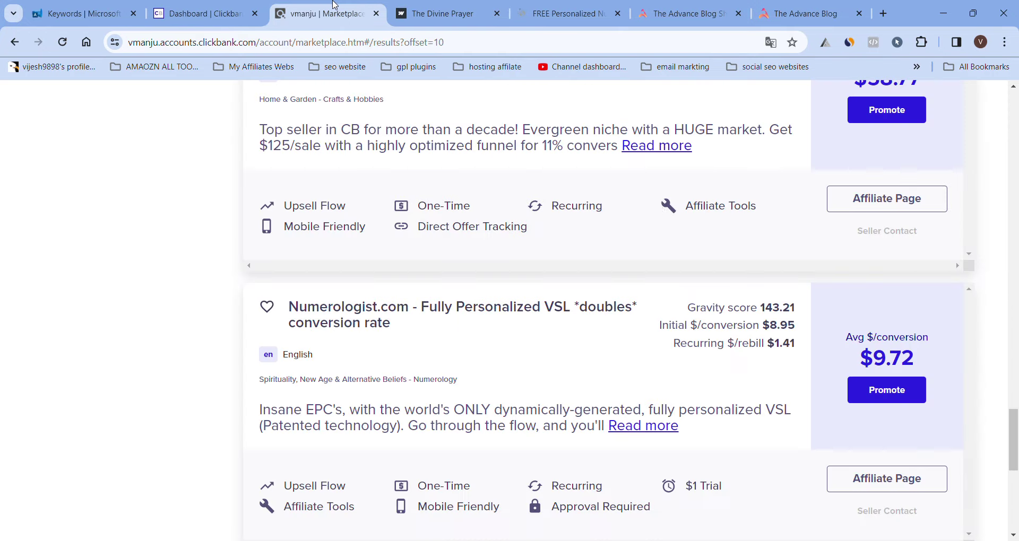
scroll(662, 368, "up", 4)
scroll(663, 368, "up", 2)
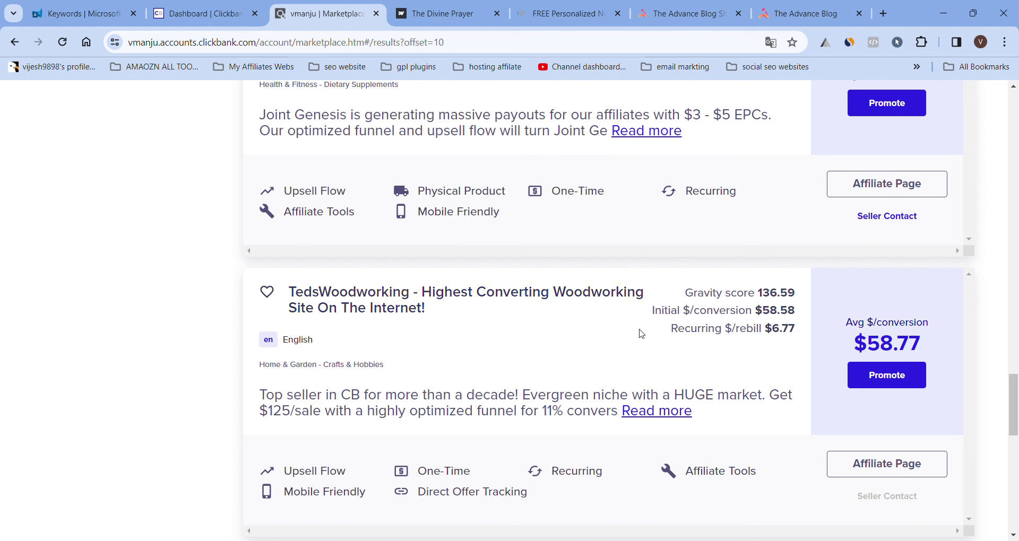
mouse_move(773, 300)
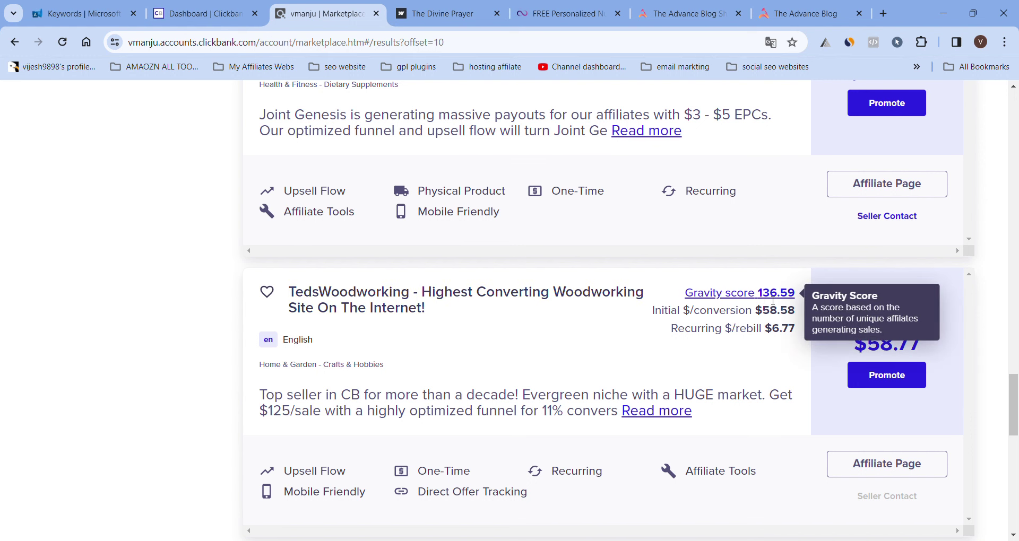
Step: Search Google for buygoods in a new tab, enter the BuyGoods affiliate area and open its Campaigns page
left_click(883, 14)
type("b")
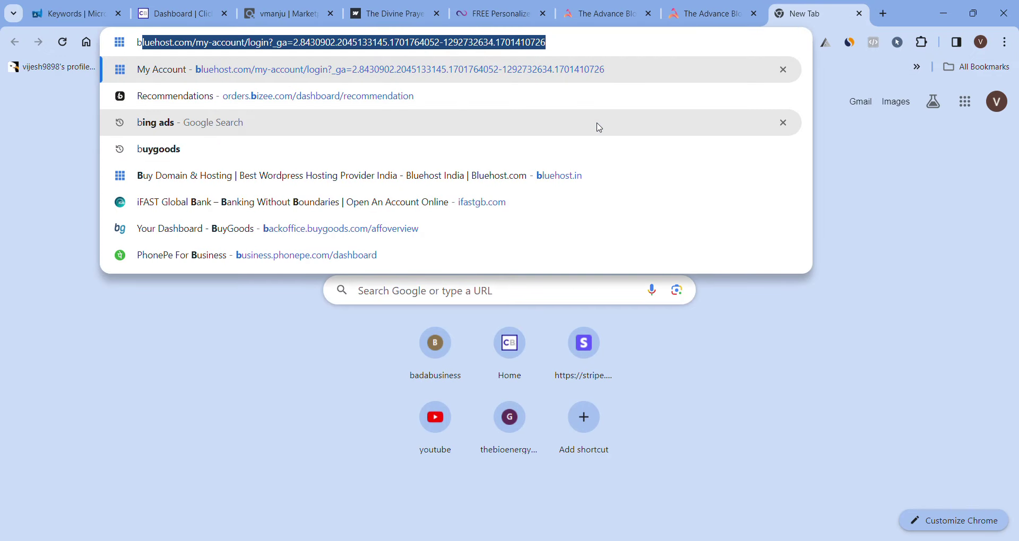
left_click(510, 150)
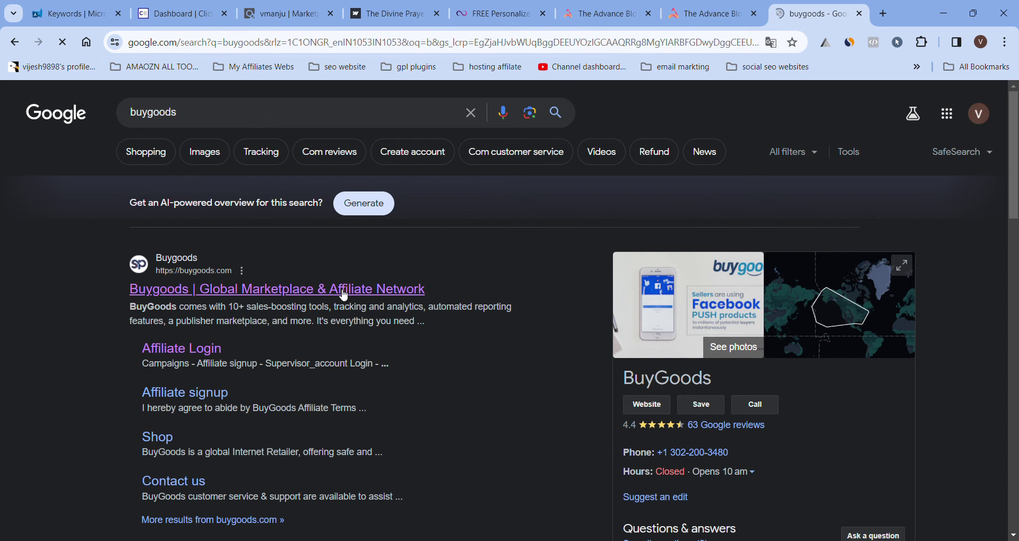
left_click(343, 296)
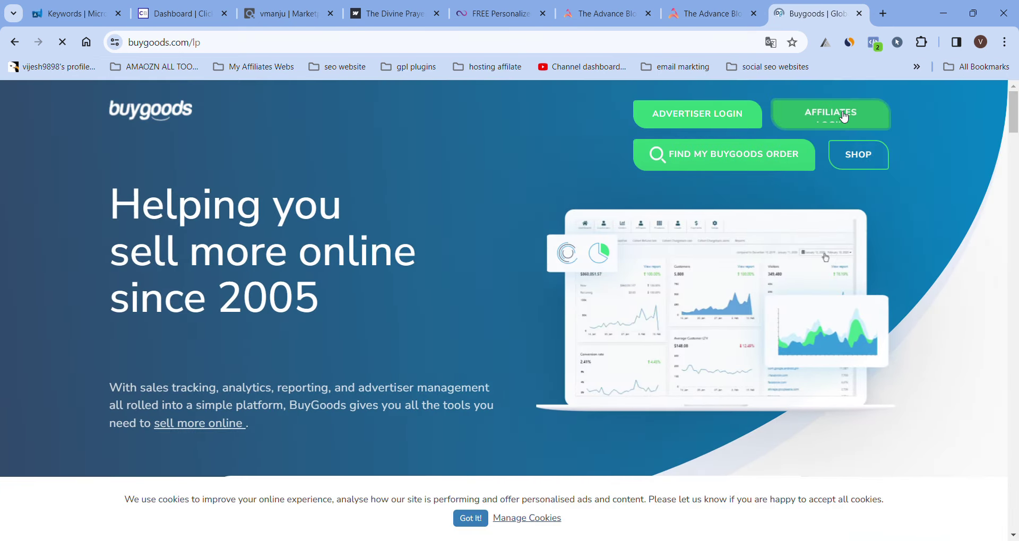
left_click(844, 118)
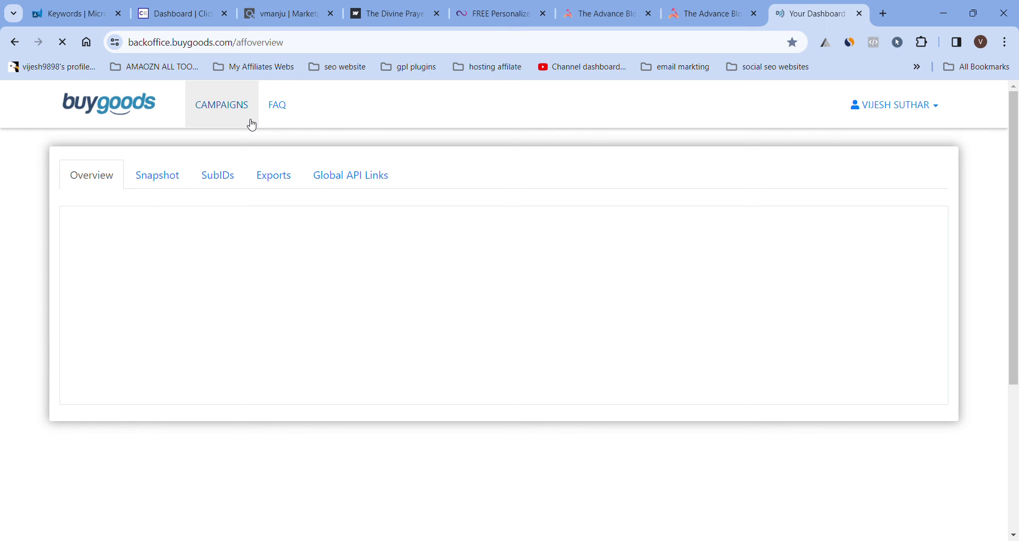
left_click(252, 126)
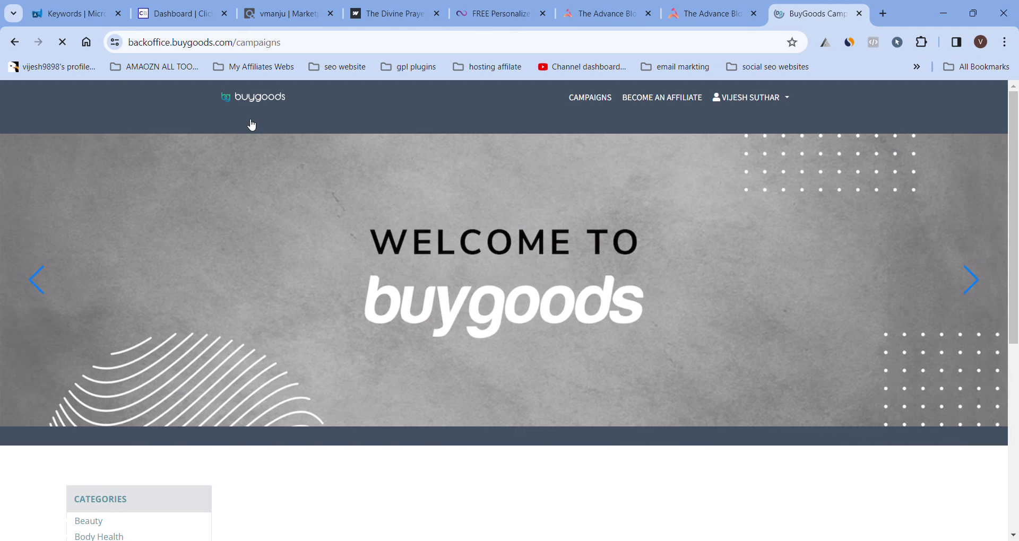
Step: Look through the first page of BuyGoods campaigns from Fitspresso to FlowForce Max, comparing average payouts and earnings per click
scroll(475, 361, "down", 5)
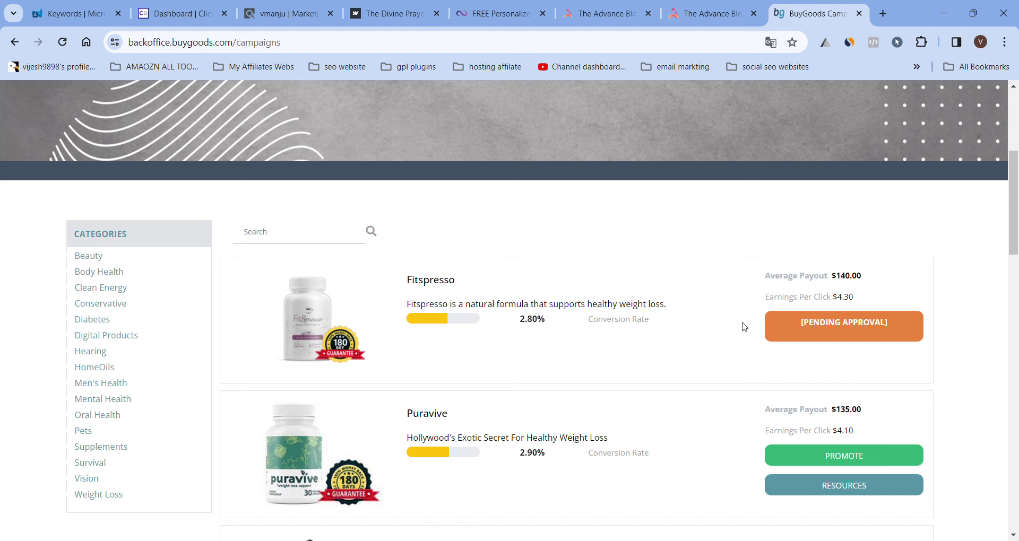
mouse_move(794, 329)
left_mouse_down()
mouse_move(887, 325)
mouse_move(809, 331)
left_mouse_up()
left_click(809, 331)
scroll(809, 331, "down", 5)
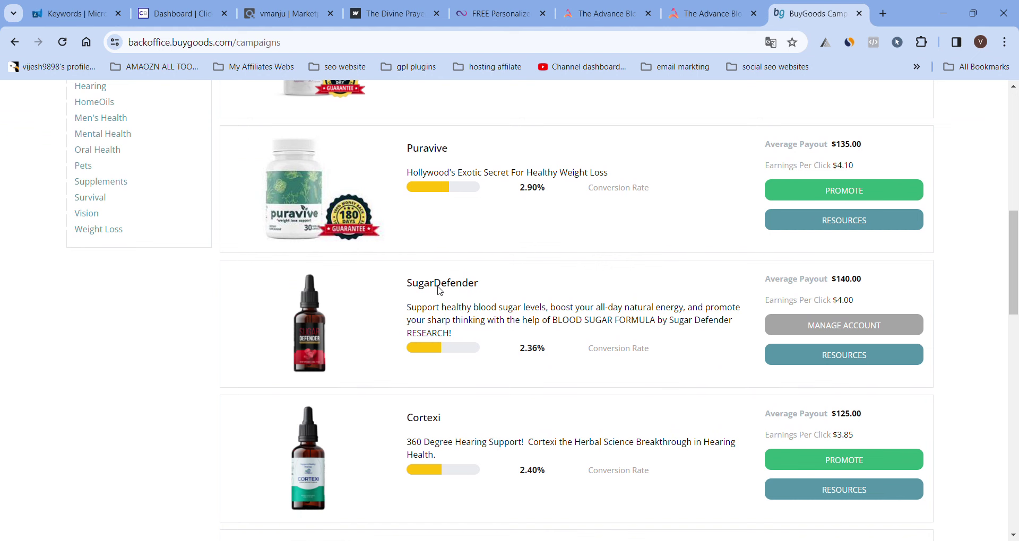
scroll(440, 318, "down", 5)
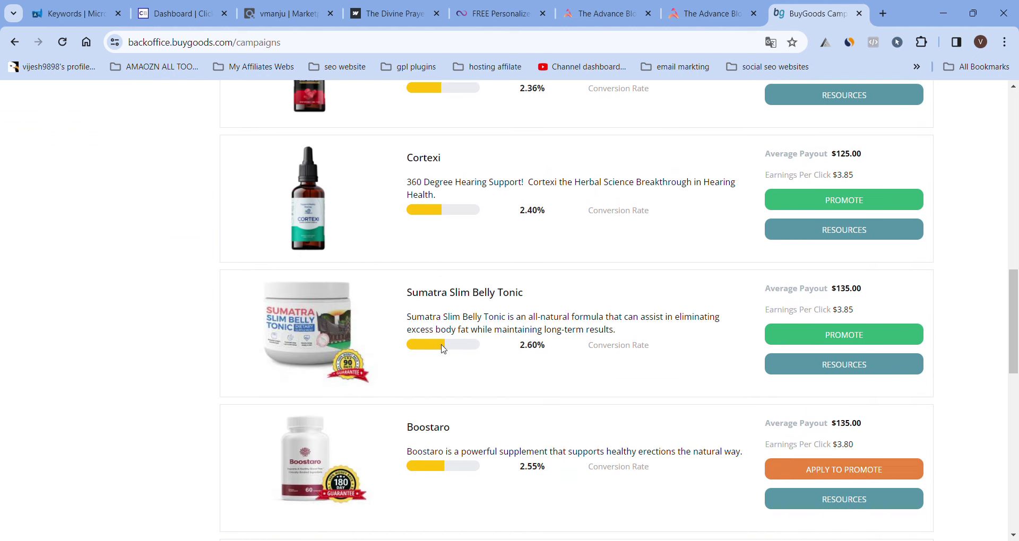
scroll(452, 304, "down", 8)
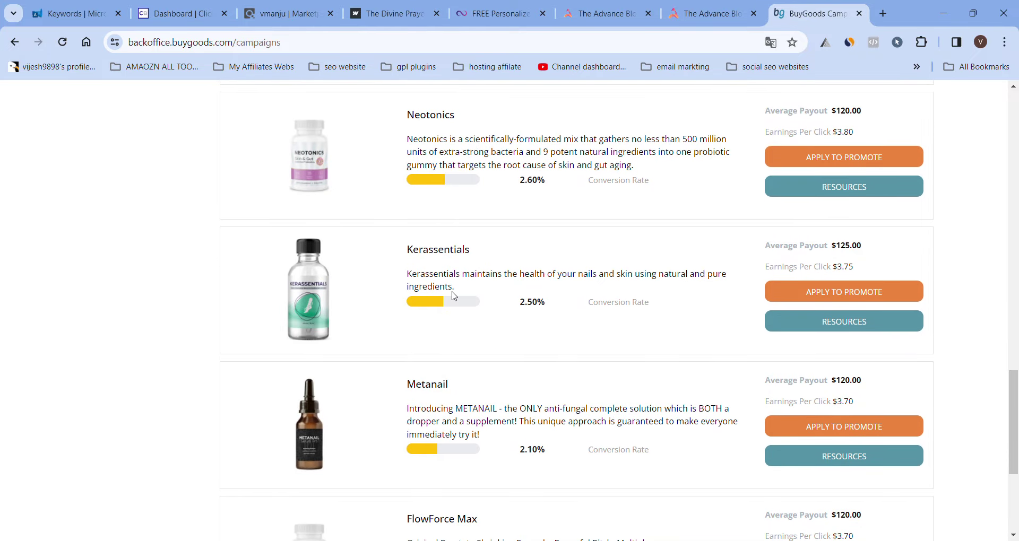
scroll(486, 286, "down", 3)
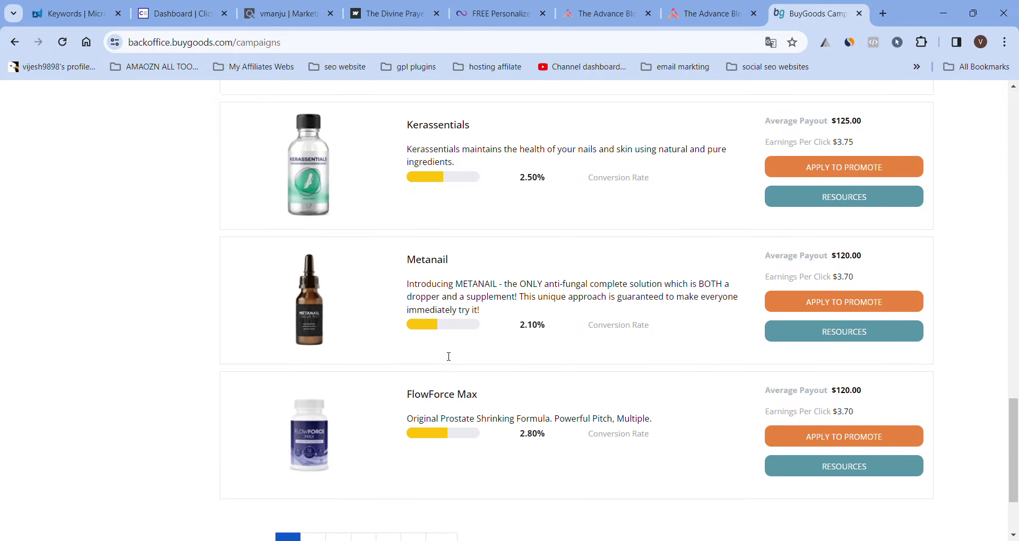
Step: Go to page 2 of the BuyGoods campaigns and review the products from Prostadine to 1 Bottle SightCare
left_click(315, 492)
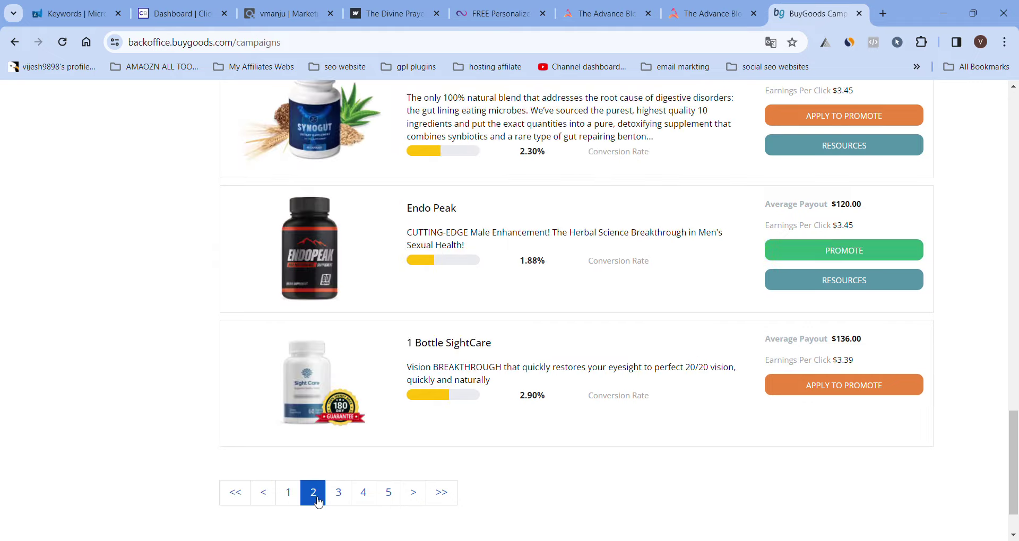
scroll(444, 422, "up", 10)
scroll(445, 425, "up", 10)
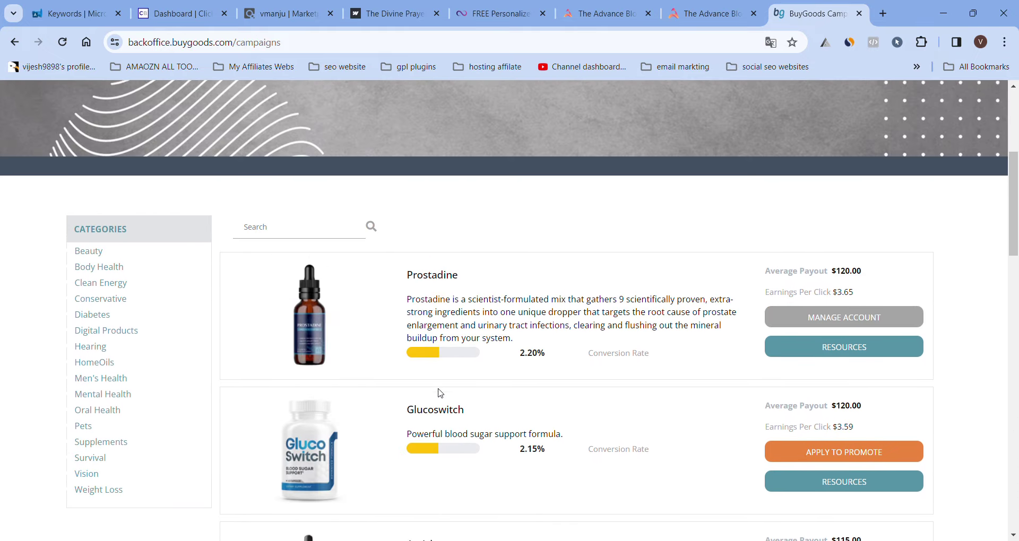
scroll(440, 393, "down", 5)
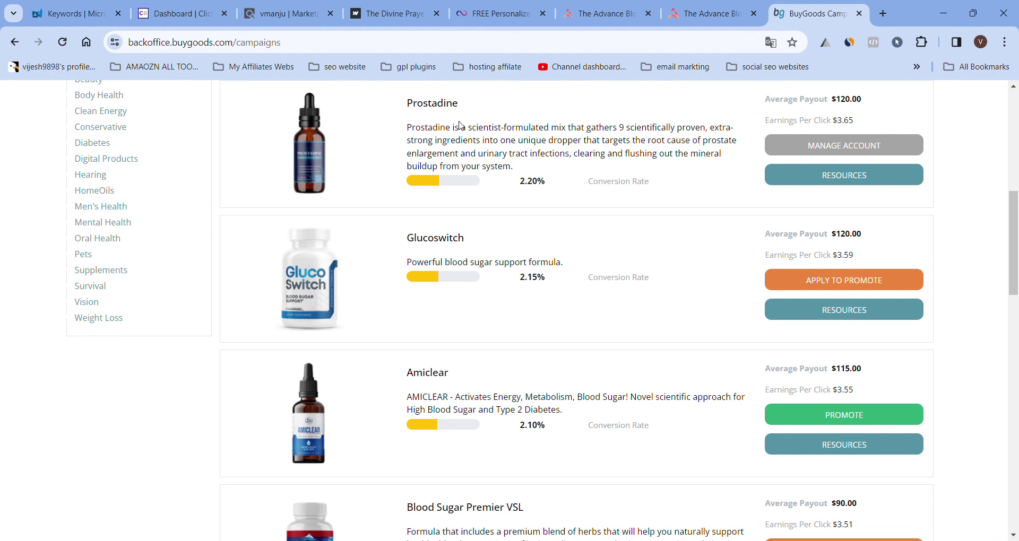
scroll(476, 164, "down", 2)
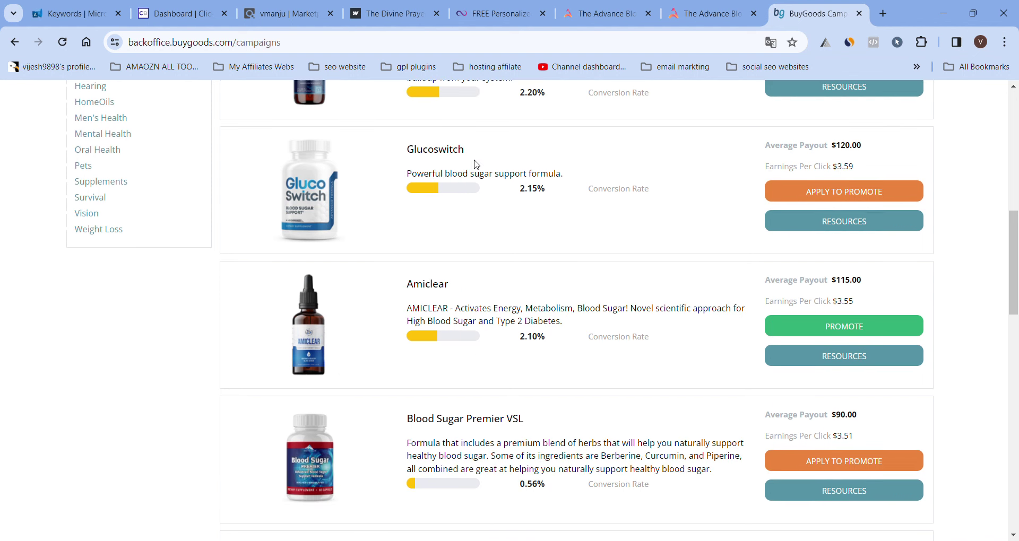
scroll(476, 164, "down", 2)
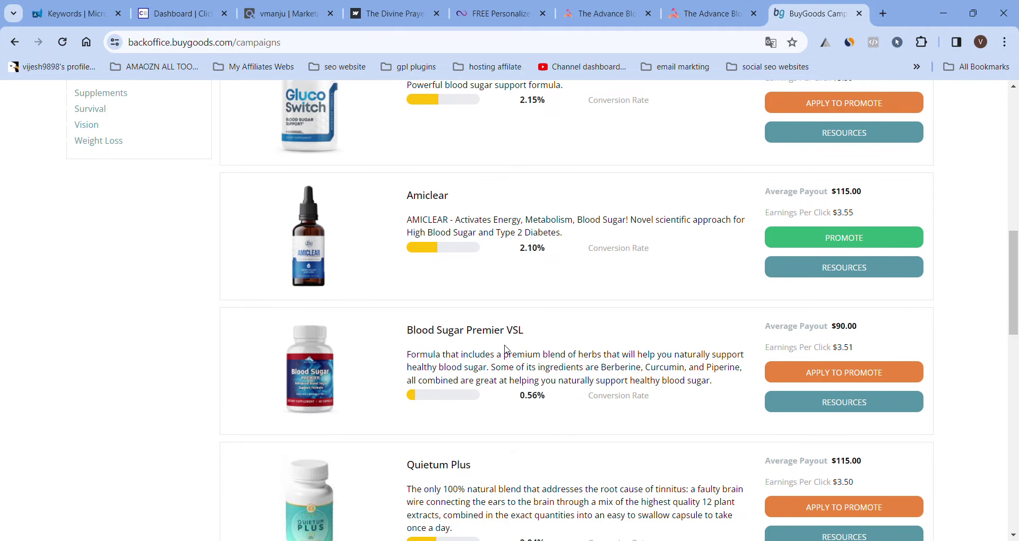
scroll(505, 349, "down", 2)
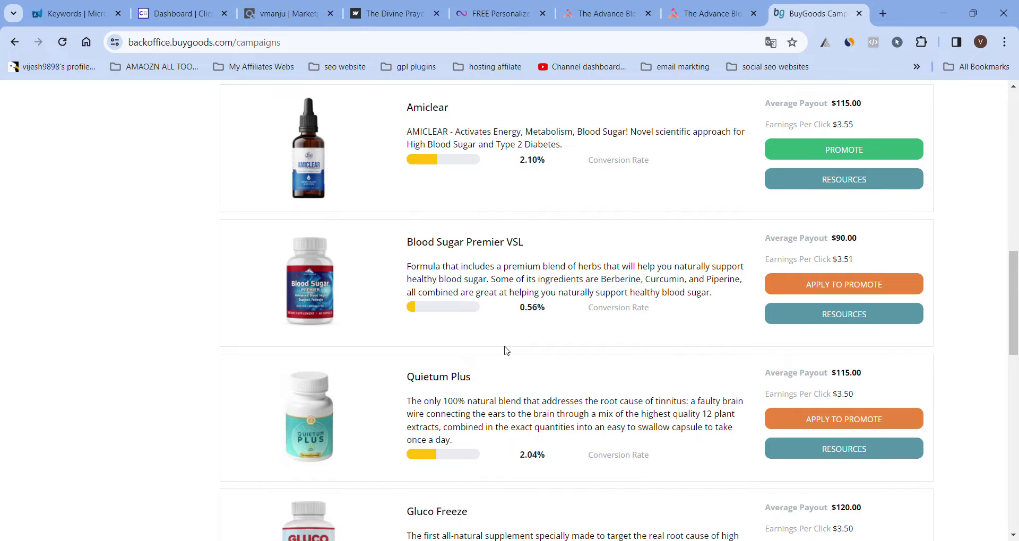
scroll(506, 350, "down", 5)
scroll(507, 351, "down", 5)
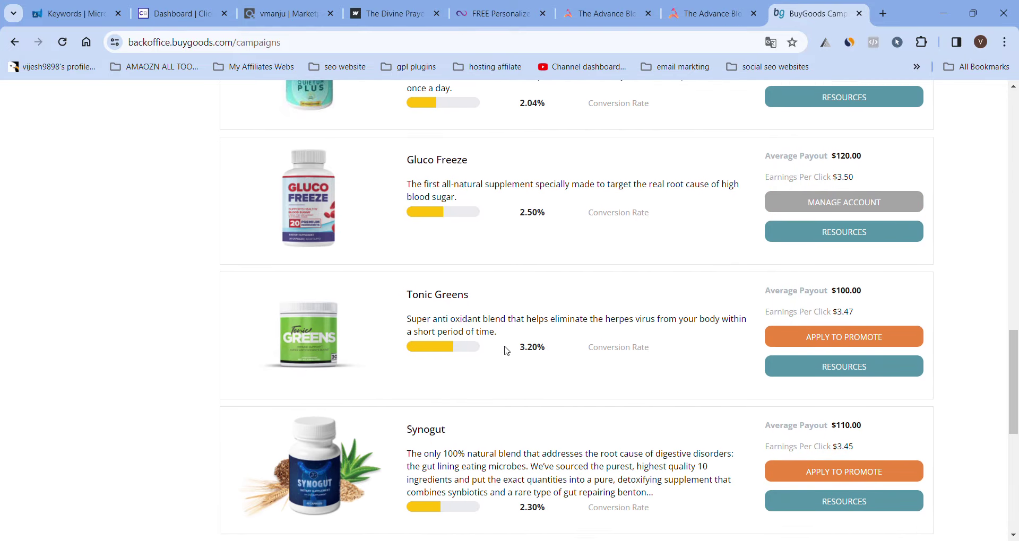
scroll(506, 352, "down", 3)
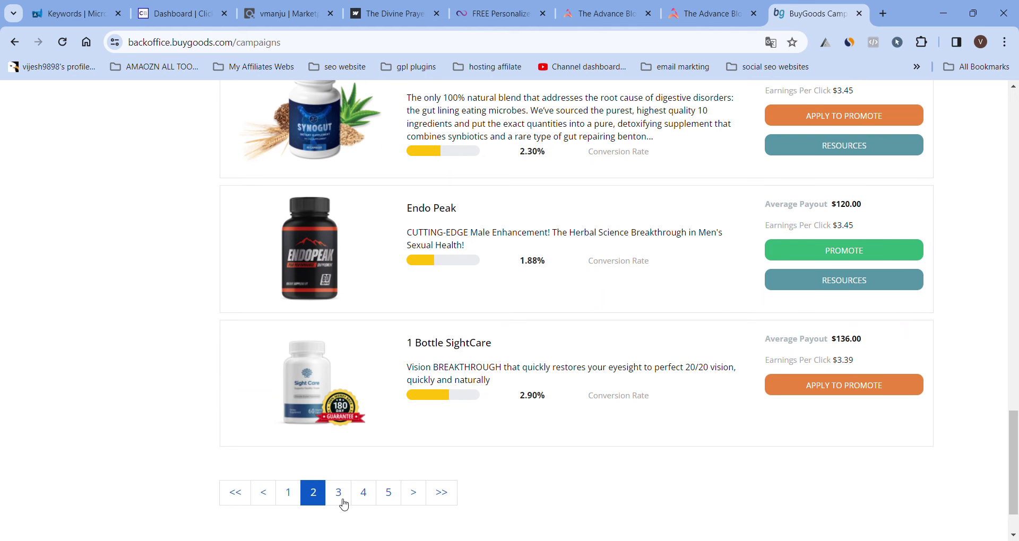
Step: Go to page 3 of the BuyGoods campaigns and review the products from FastLeanPro to Bazopril
left_click(340, 499)
scroll(466, 409, "up", 20)
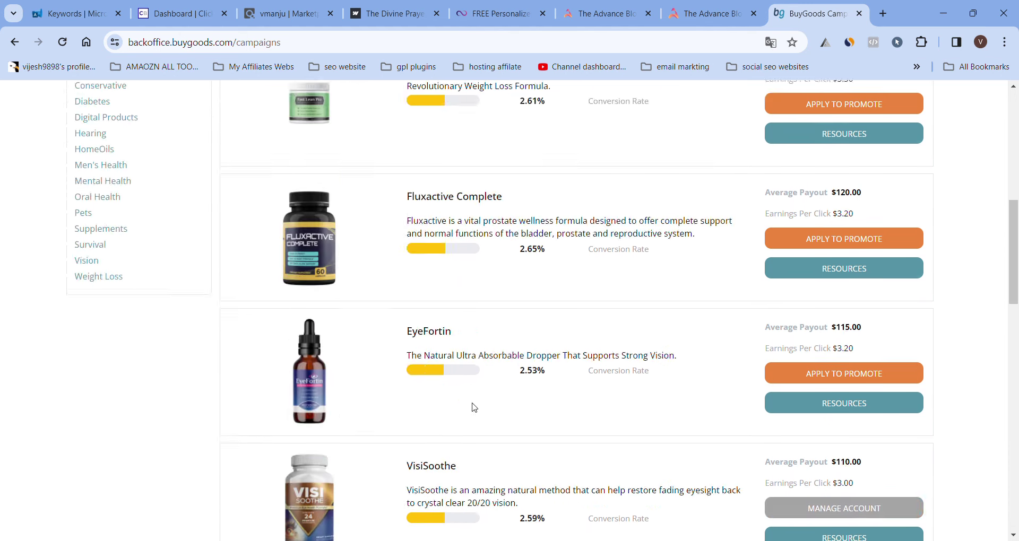
scroll(474, 407, "down", 5)
scroll(474, 408, "up", 3)
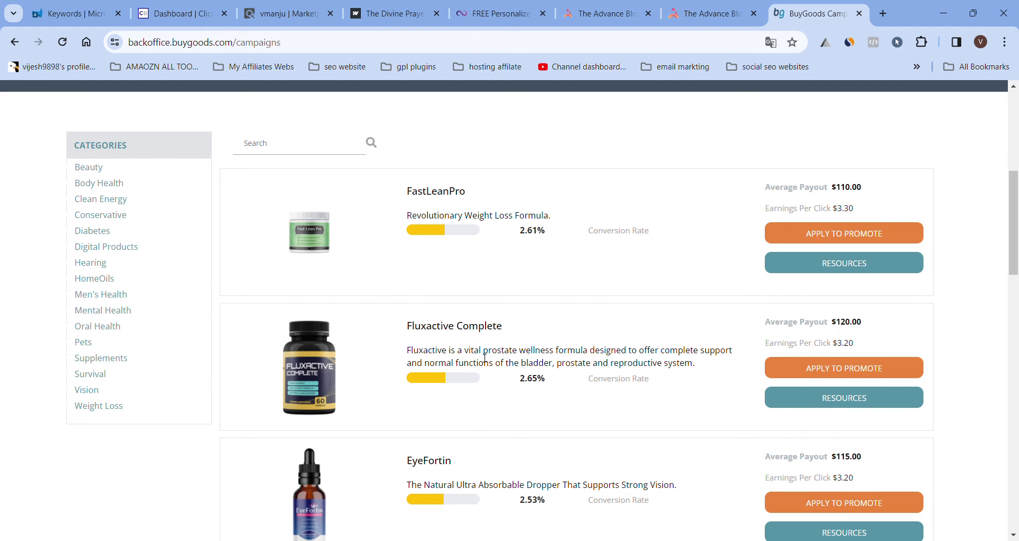
scroll(466, 370, "down", 3)
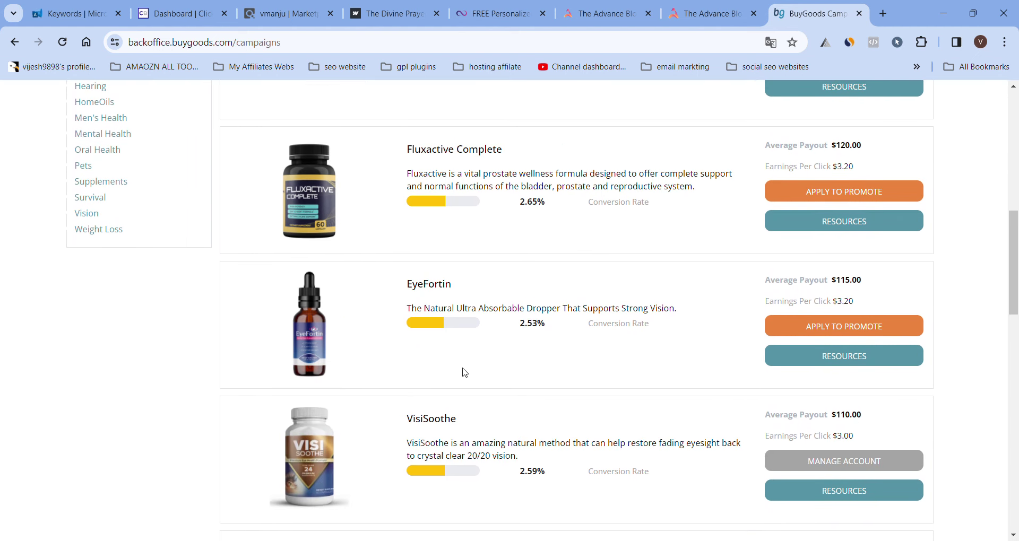
scroll(465, 372, "down", 5)
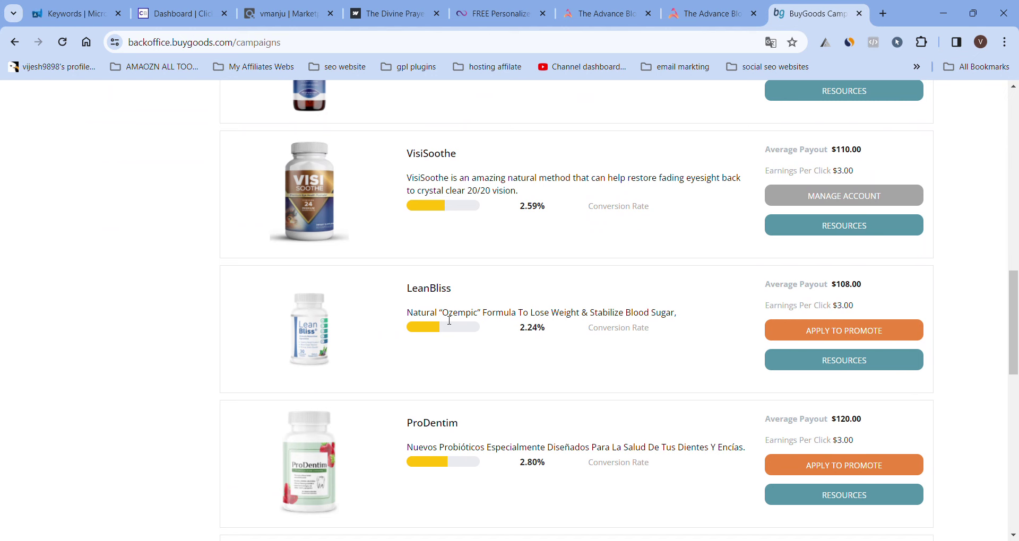
scroll(449, 320, "down", 2)
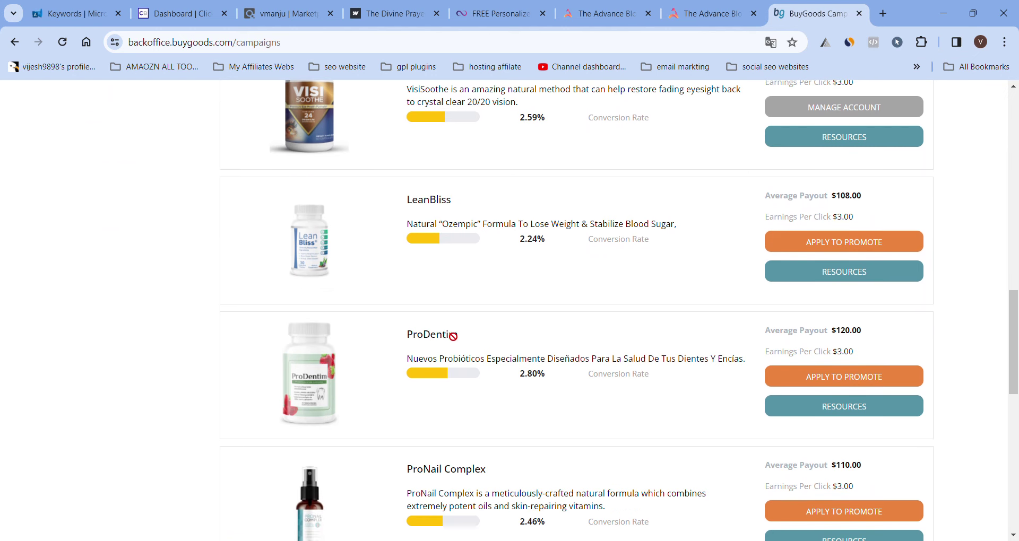
scroll(461, 334, "down", 2)
scroll(541, 303, "down", 2)
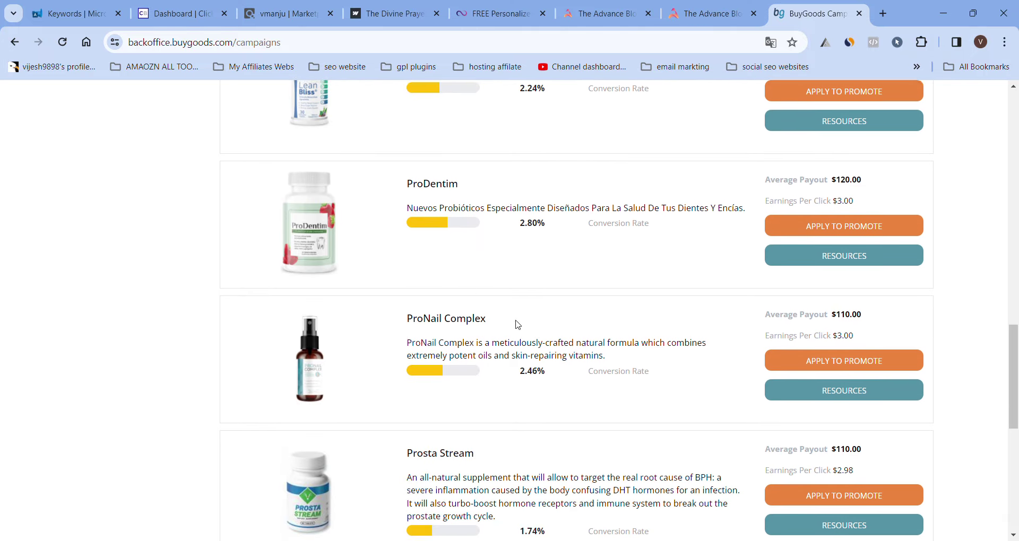
scroll(475, 313, "down", 8)
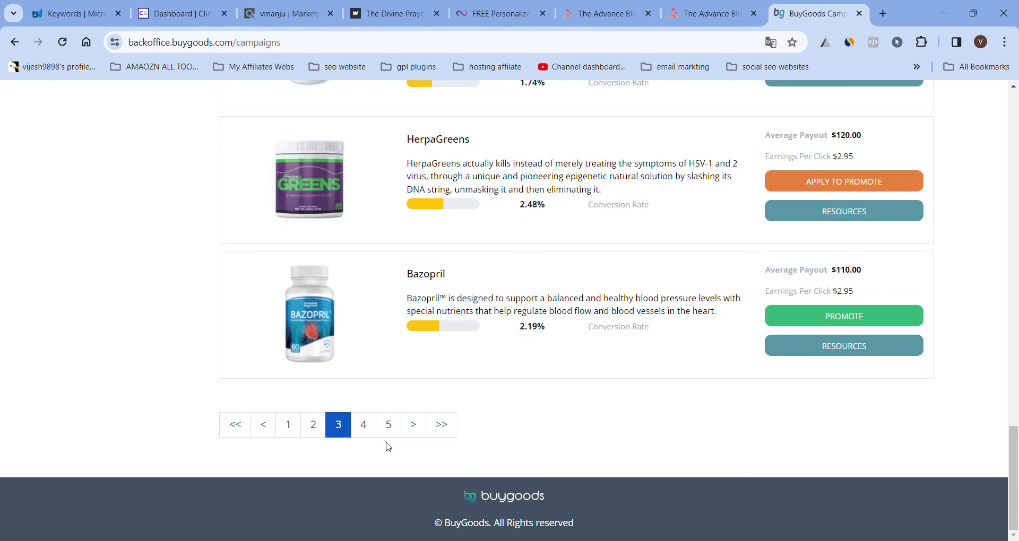
Step: Go to page 4 of the BuyGoods campaigns, filter the list by the Hearing category and look over its offers
left_click(365, 432)
scroll(391, 308, "up", 8)
scroll(389, 308, "up", 10)
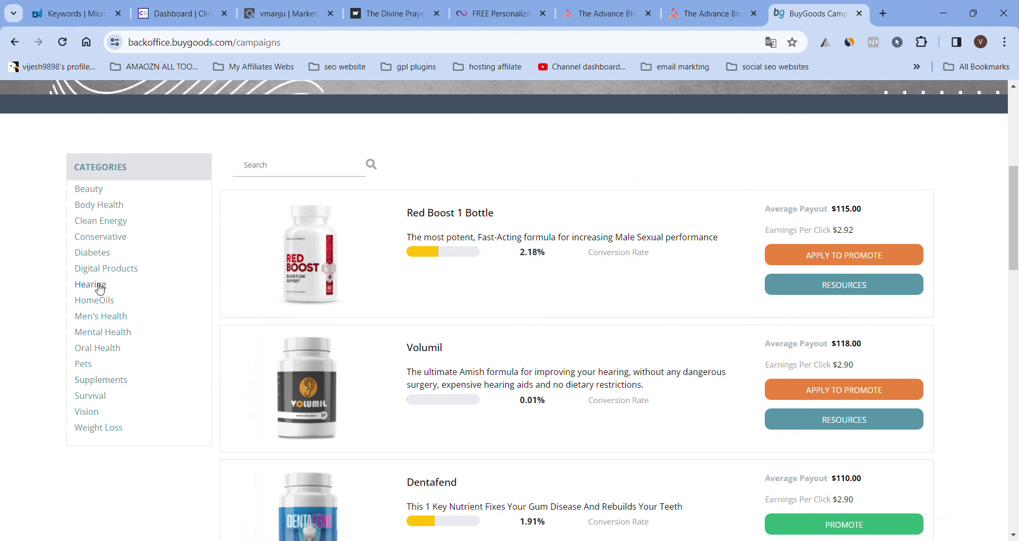
left_click(99, 286)
scroll(465, 339, "down", 5)
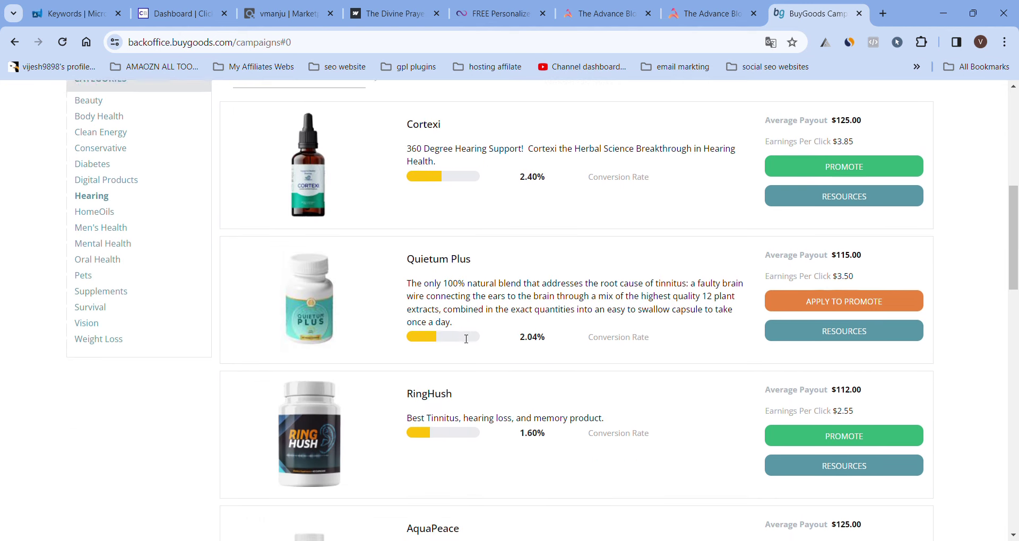
scroll(466, 338, "up", 5)
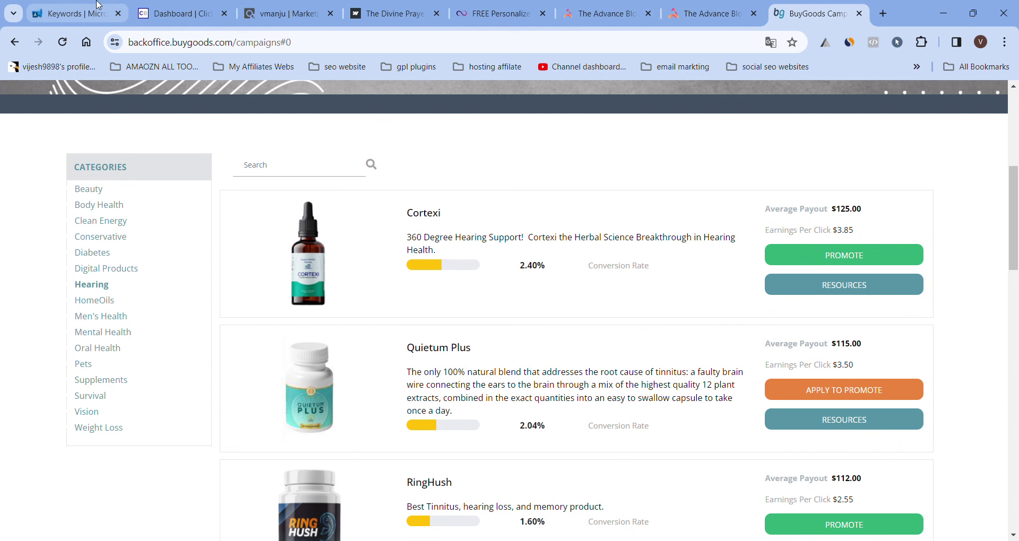
Step: Switch to the ClickBank dashboard and examine the combined earnings chart for the last 7 days
left_click(74, 13)
left_click(201, 6)
scroll(477, 292, "up", 5)
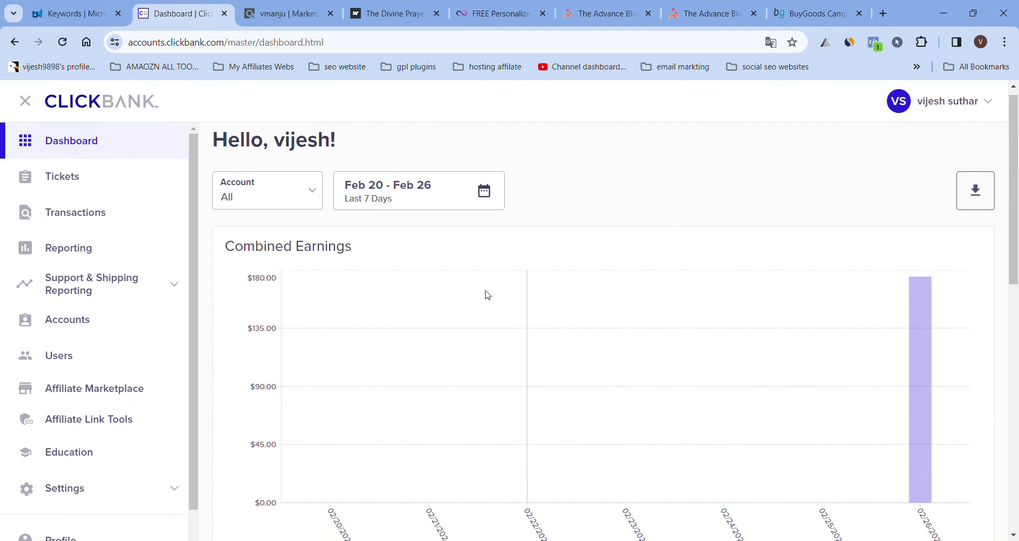
Step: Switch to Microsoft Advertising and review the Sugar Defender campaign's performance on its Overview page
key("ctrl+shift+Tab")
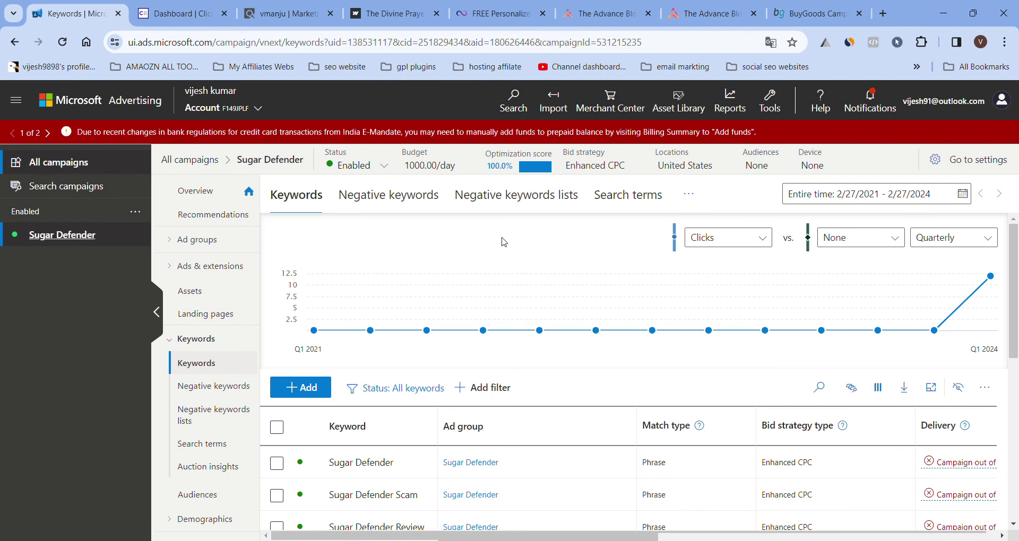
left_click(200, 201)
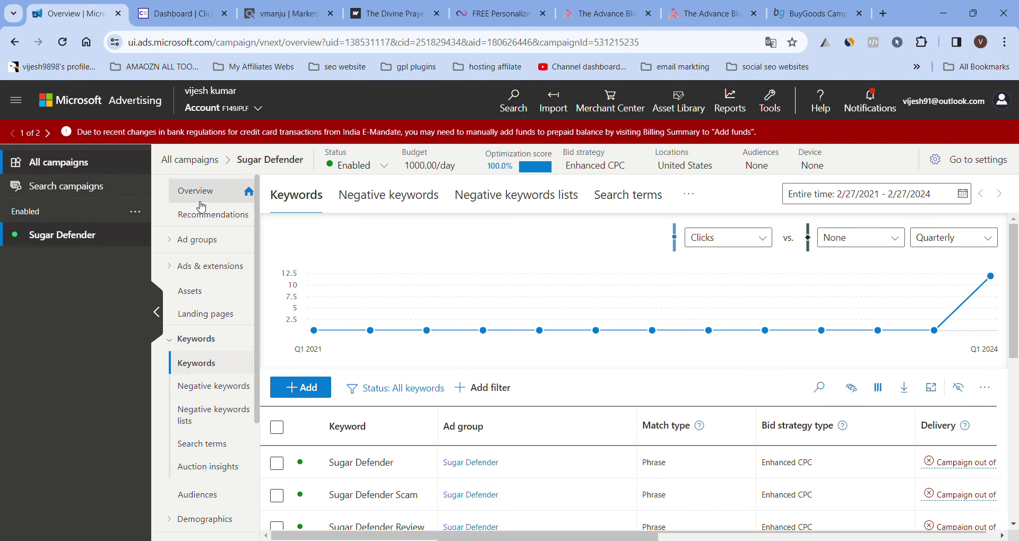
scroll(631, 305, "down", 5)
scroll(435, 362, "up", 5)
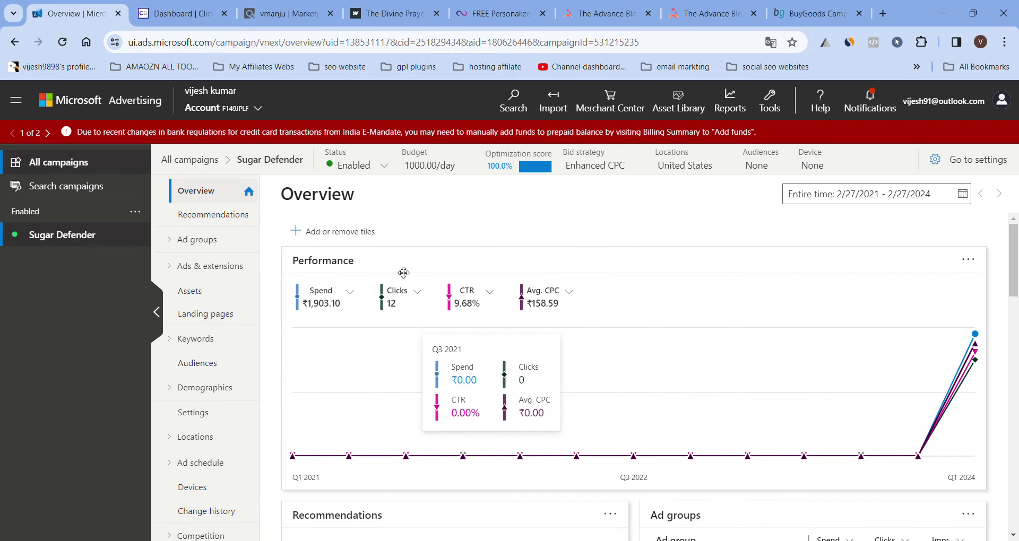